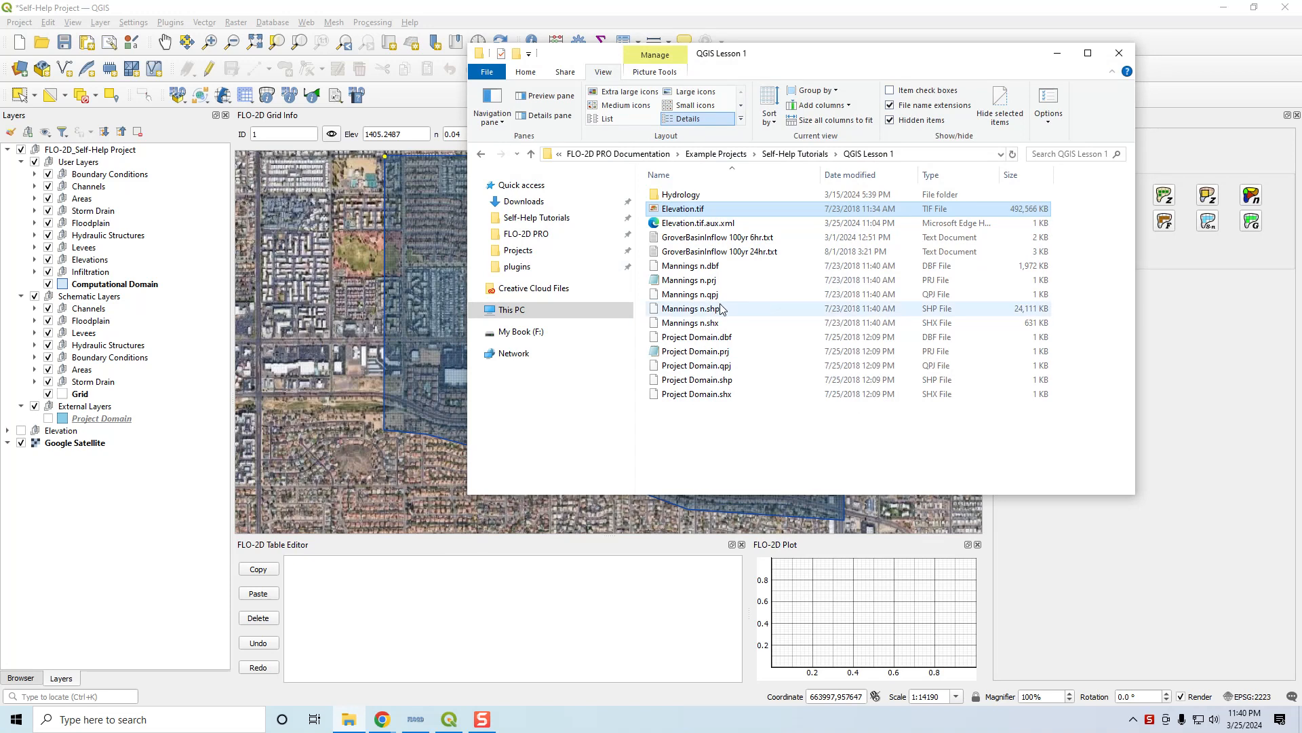
- Add the Mannings n.shp shapefile from the QGIS Lesson 1 folder to the External Layers group
click(685, 311)
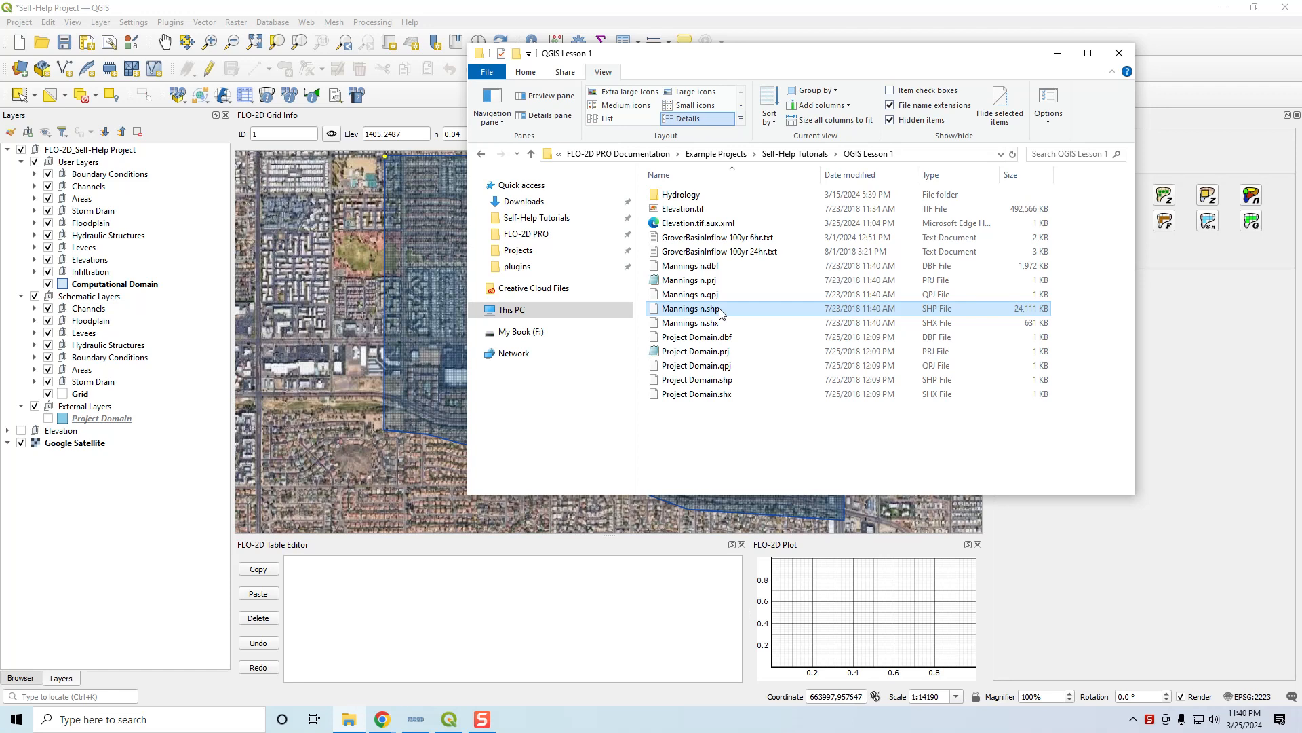
key(F2)
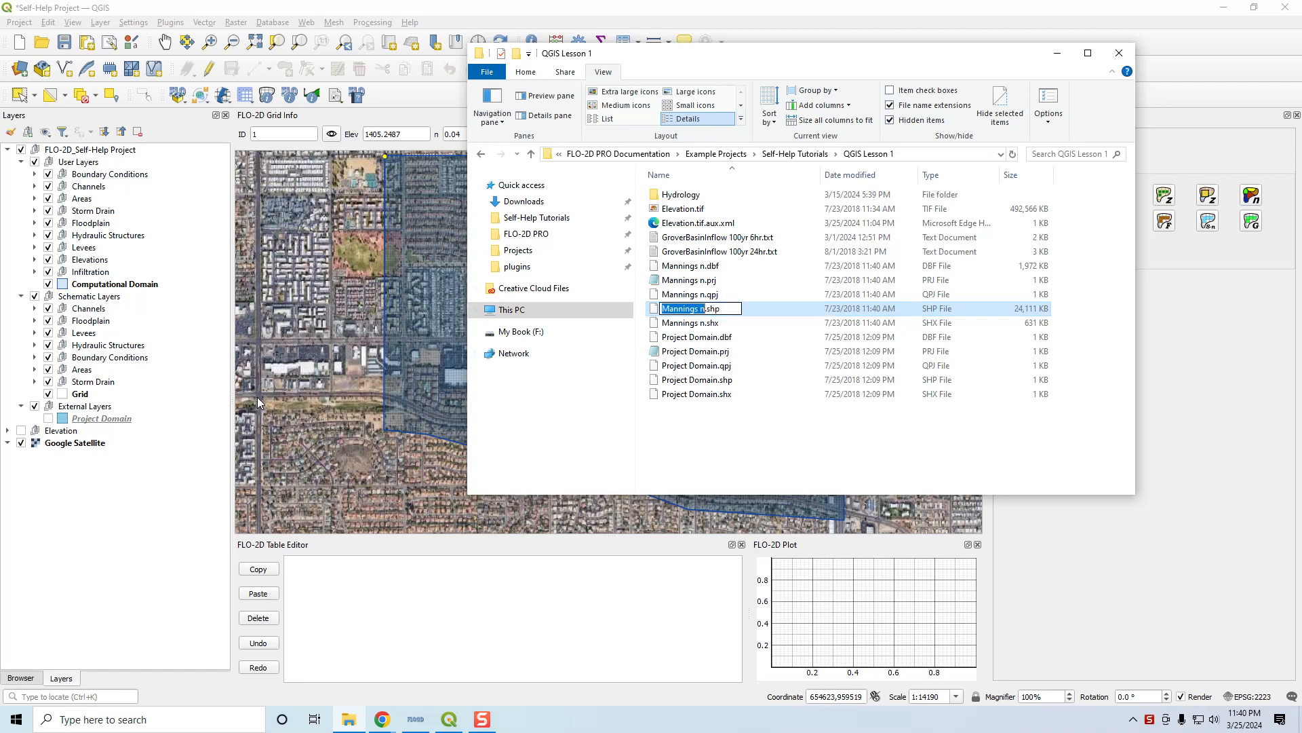
click(96, 408)
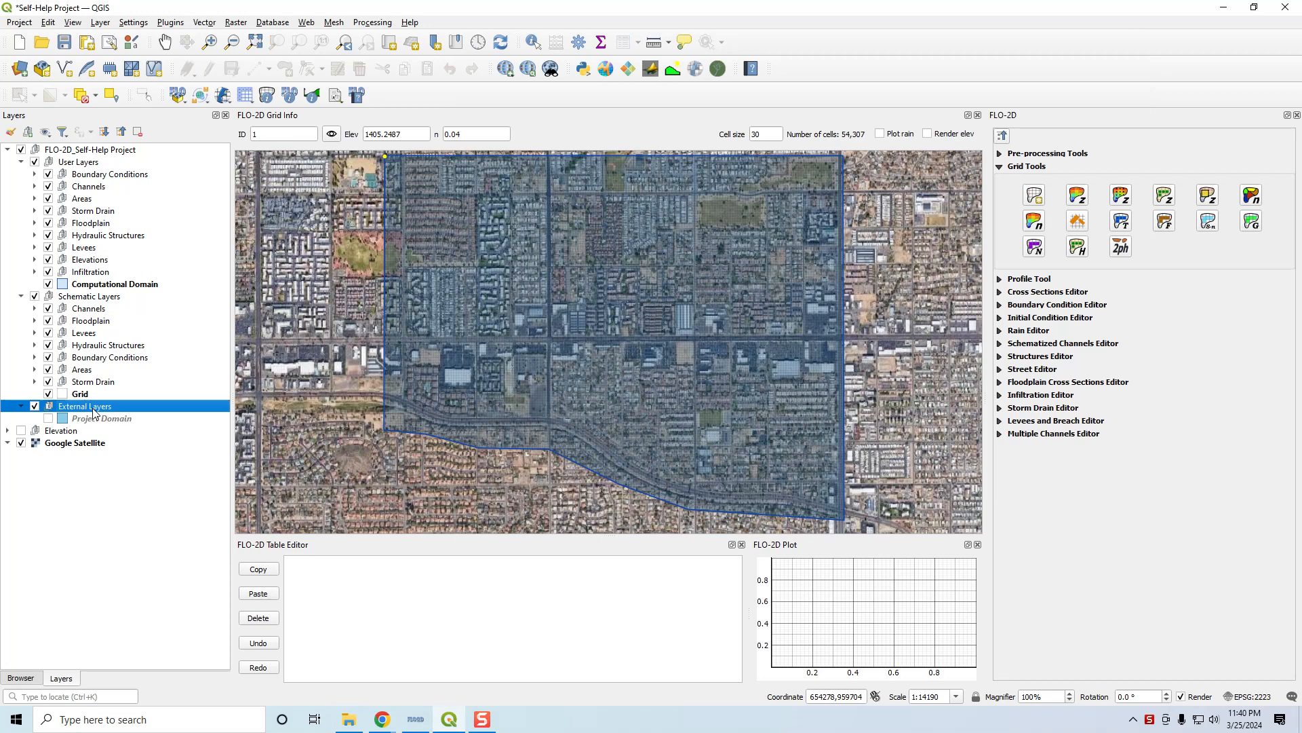
click(349, 719)
drag(700, 313, 411, 356)
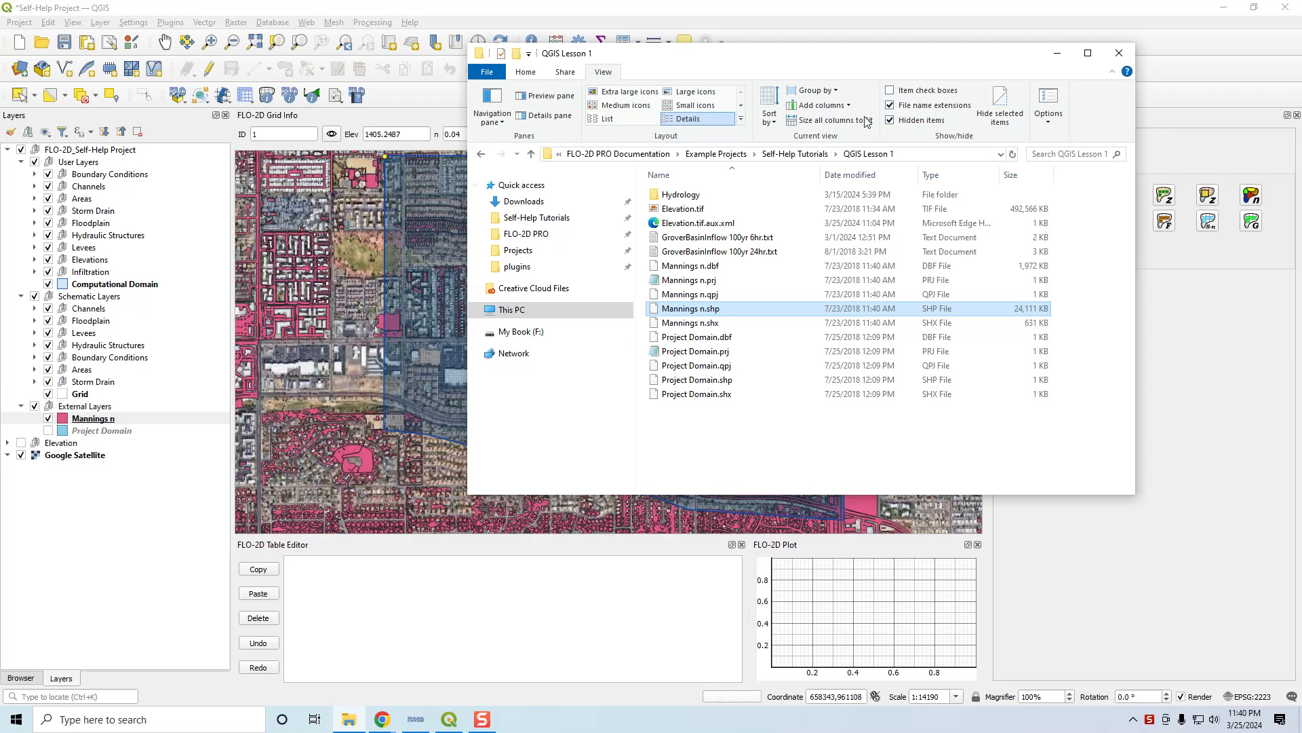
click(1059, 61)
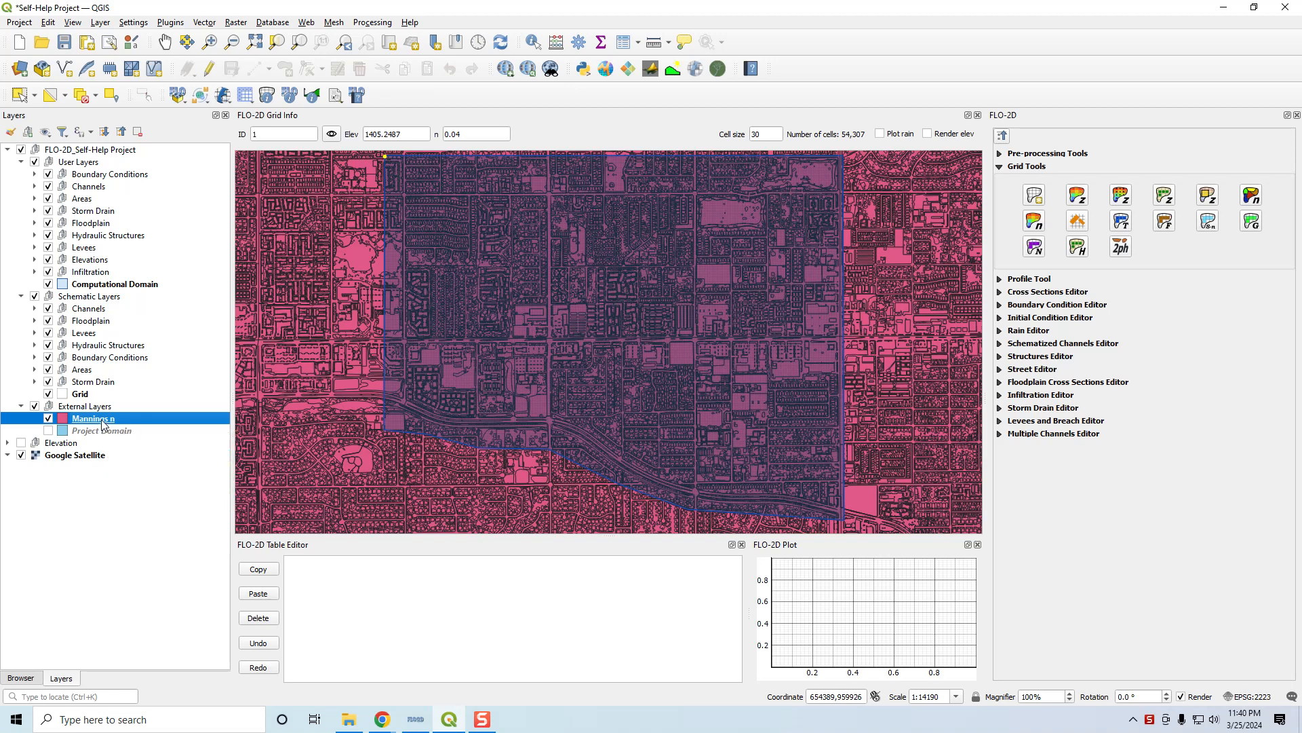
- Set the Mannings n layer's symbology to Graduated, using the n field as the value
double_click(102, 420)
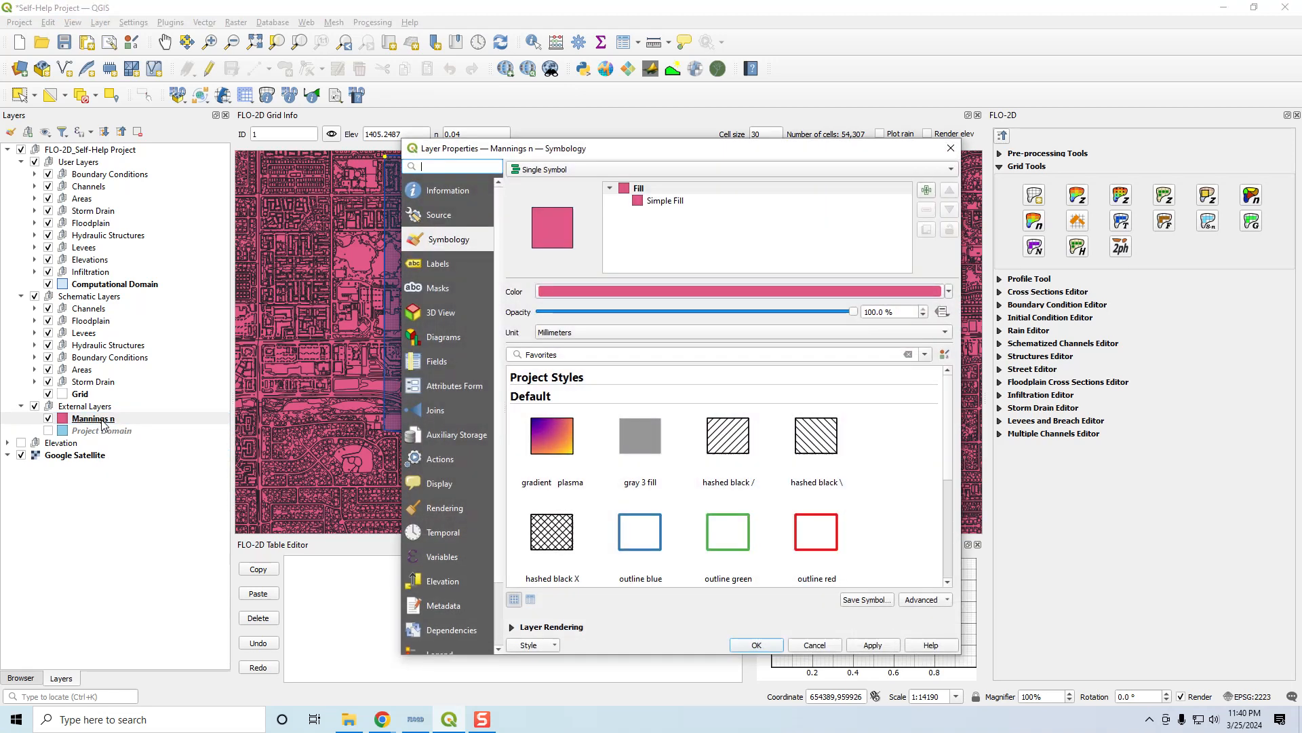
click(563, 171)
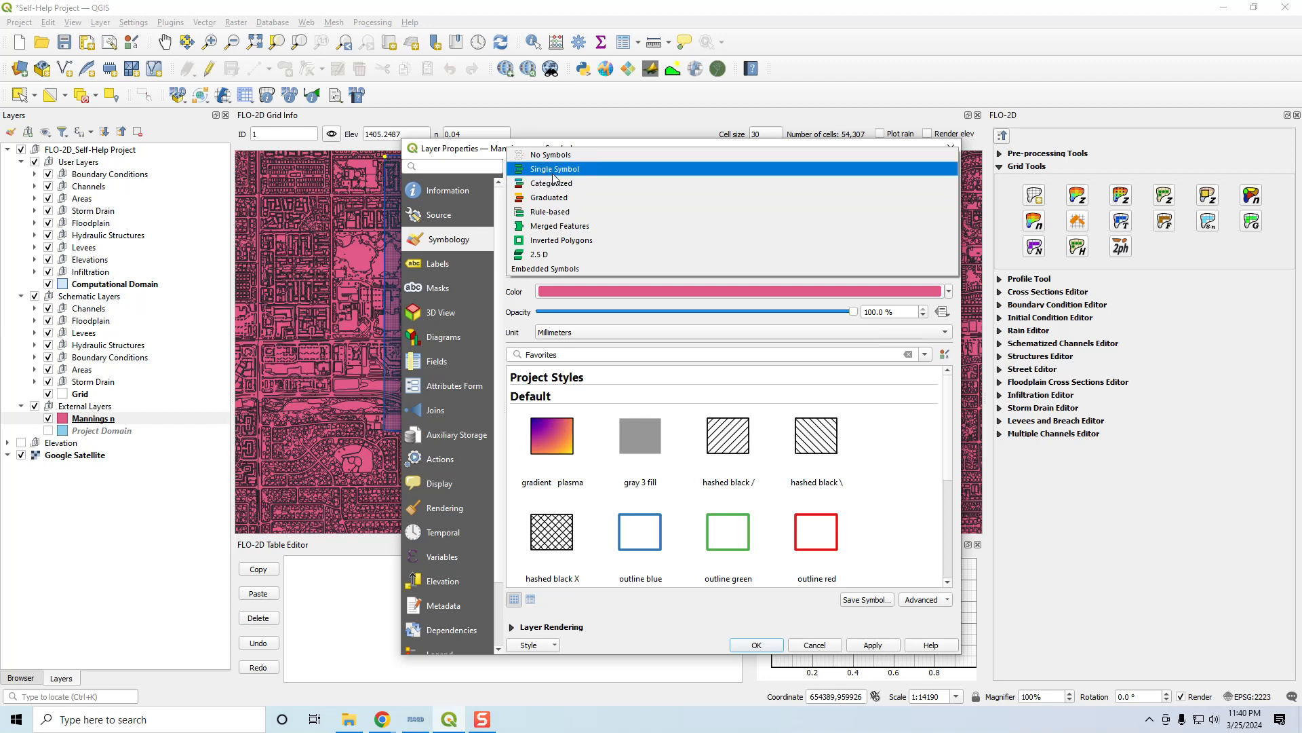
click(549, 198)
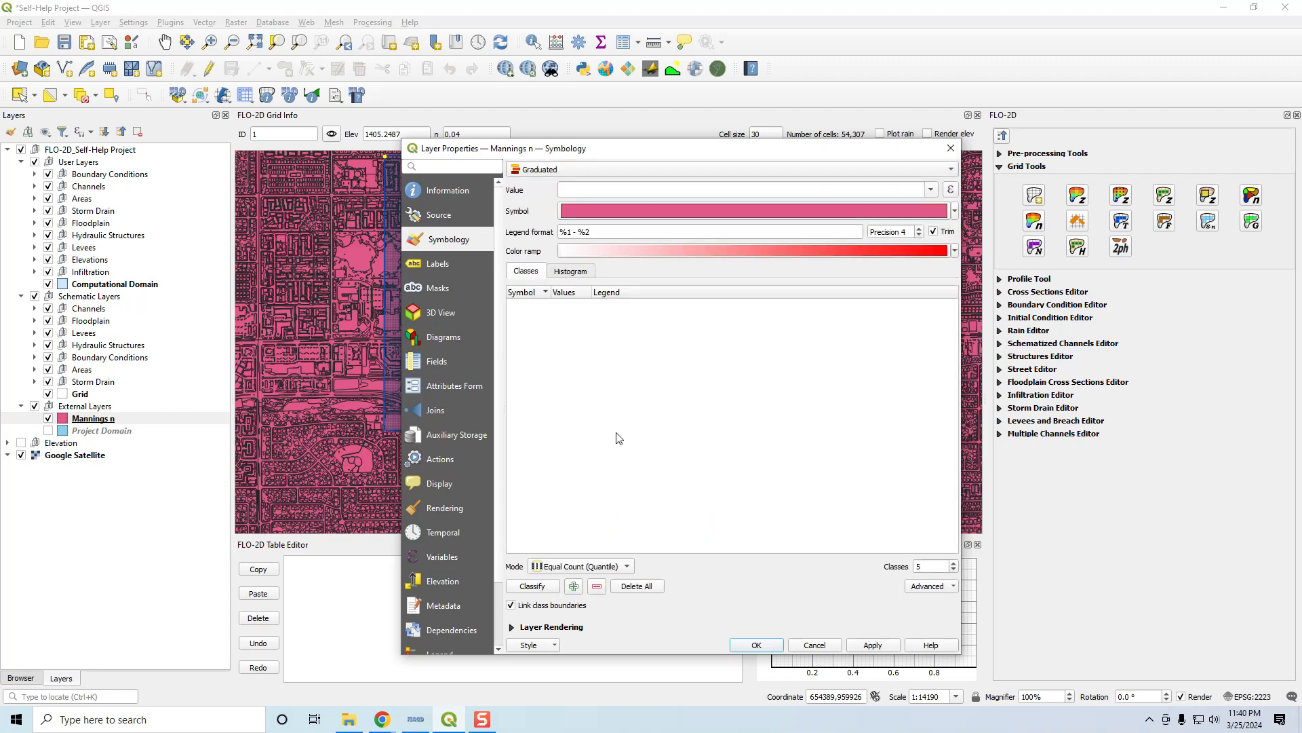
click(931, 191)
click(591, 208)
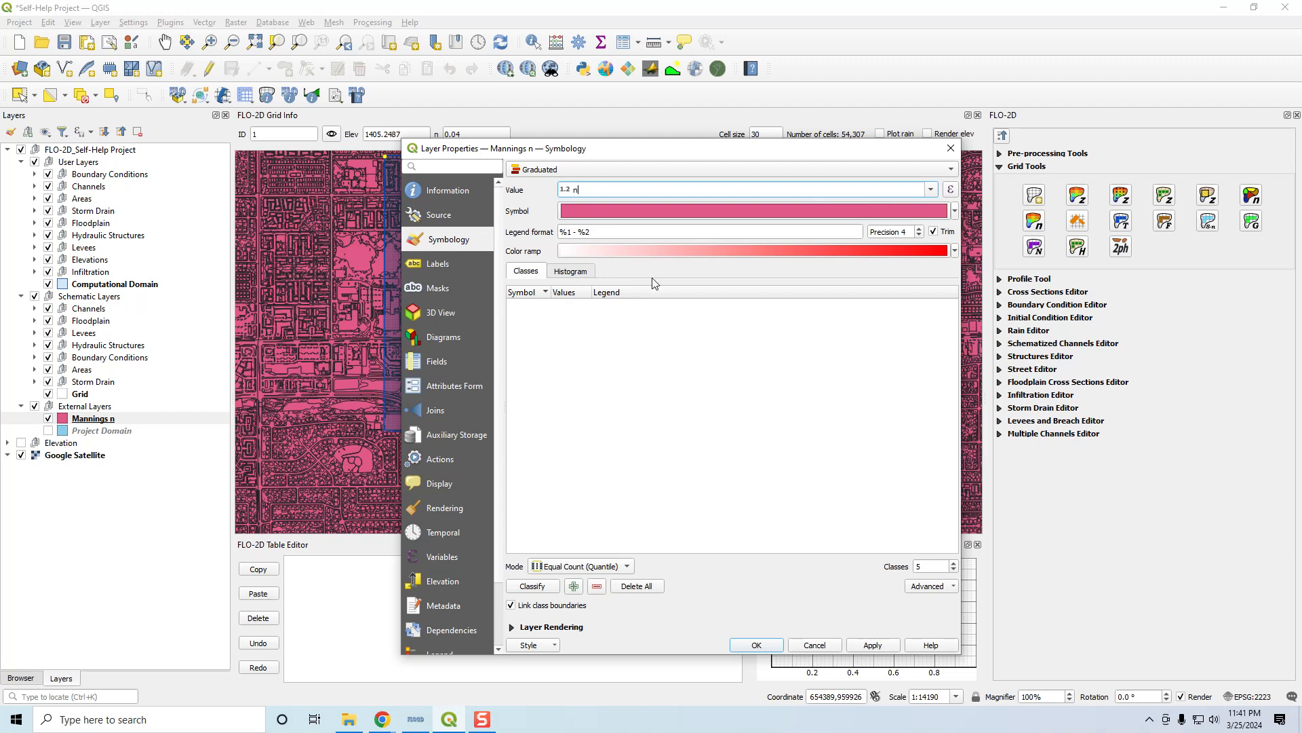
- Assign the Turbo color ramp, classify the n values and apply the styling to the Mannings n layer
click(955, 251)
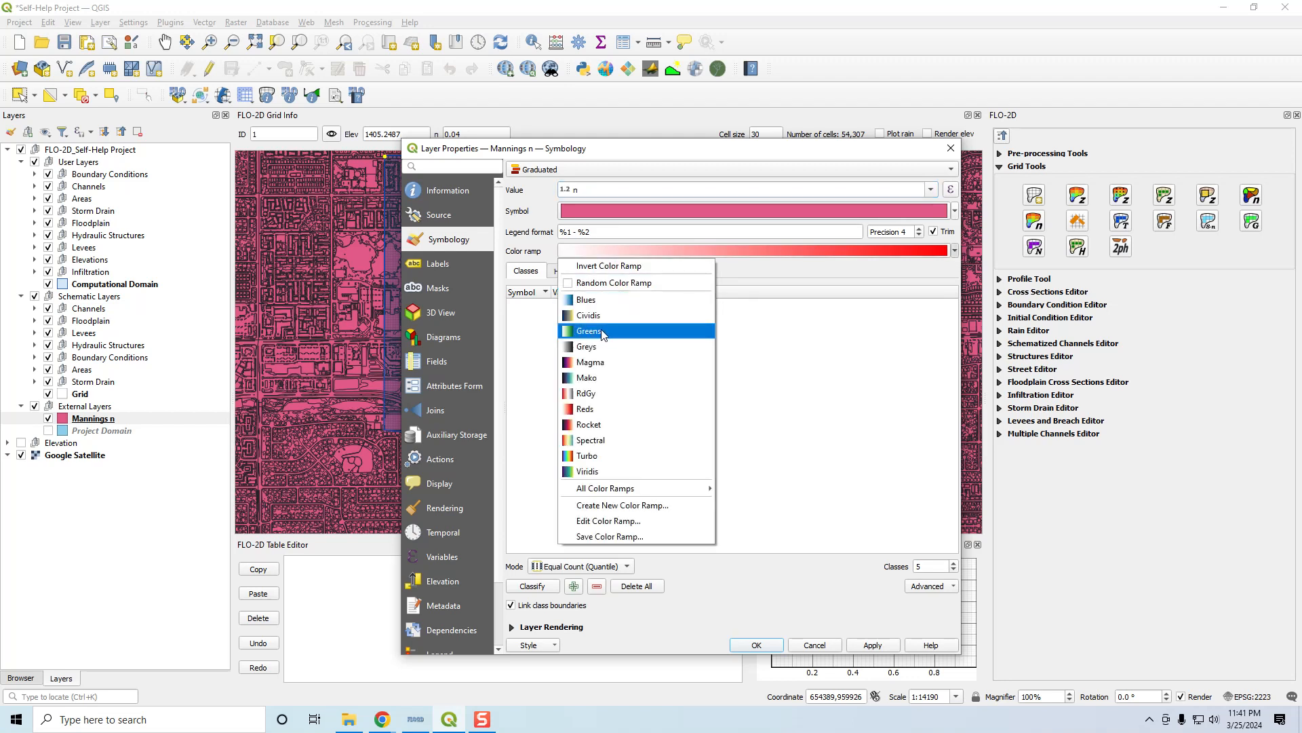
click(588, 456)
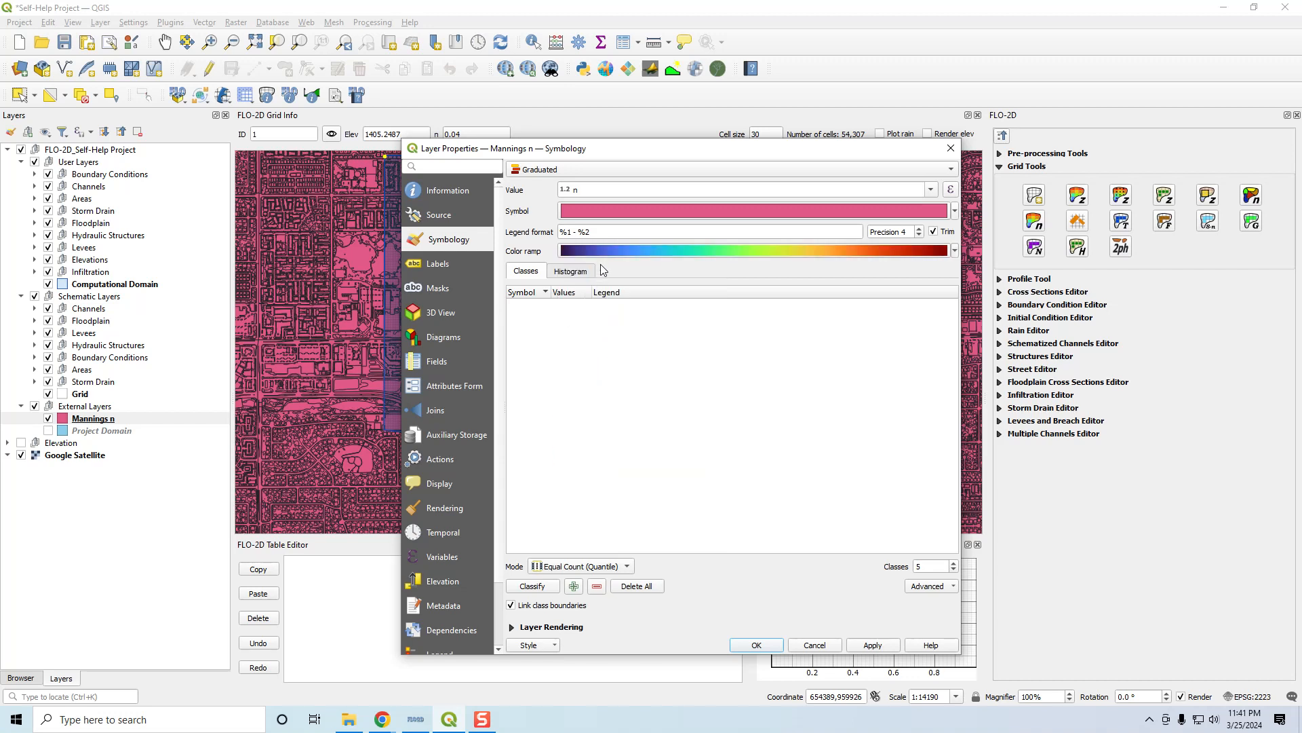
click(519, 587)
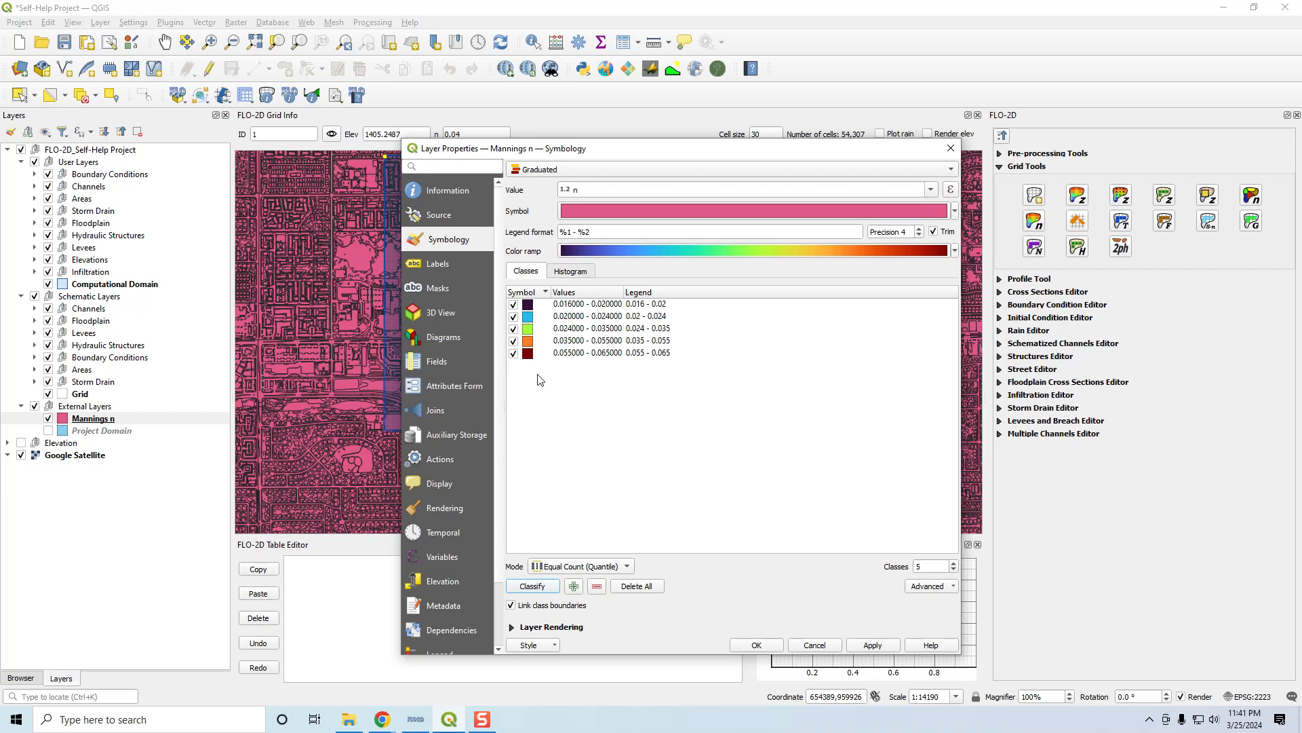
click(866, 645)
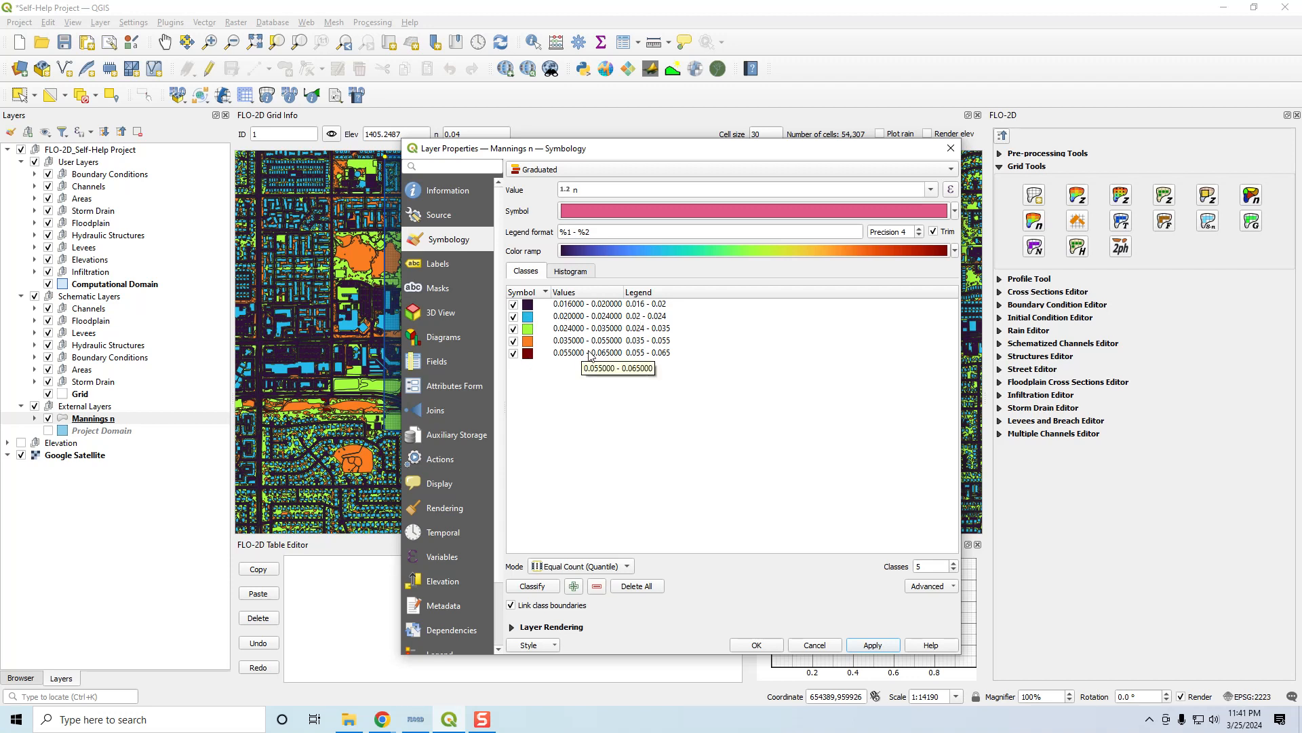
- Change the Mannings n color ramp to Mako, invert it and accept the layer styling
drag(658, 153, 872, 107)
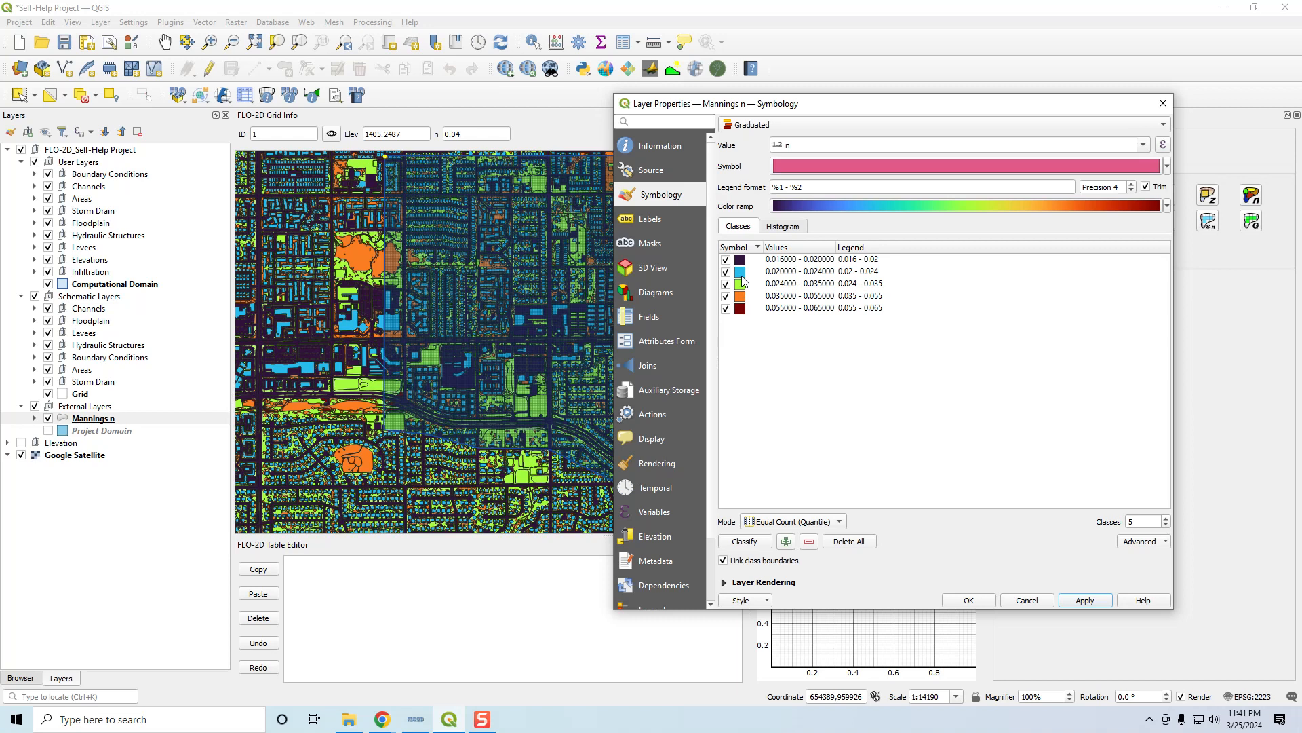
click(1166, 207)
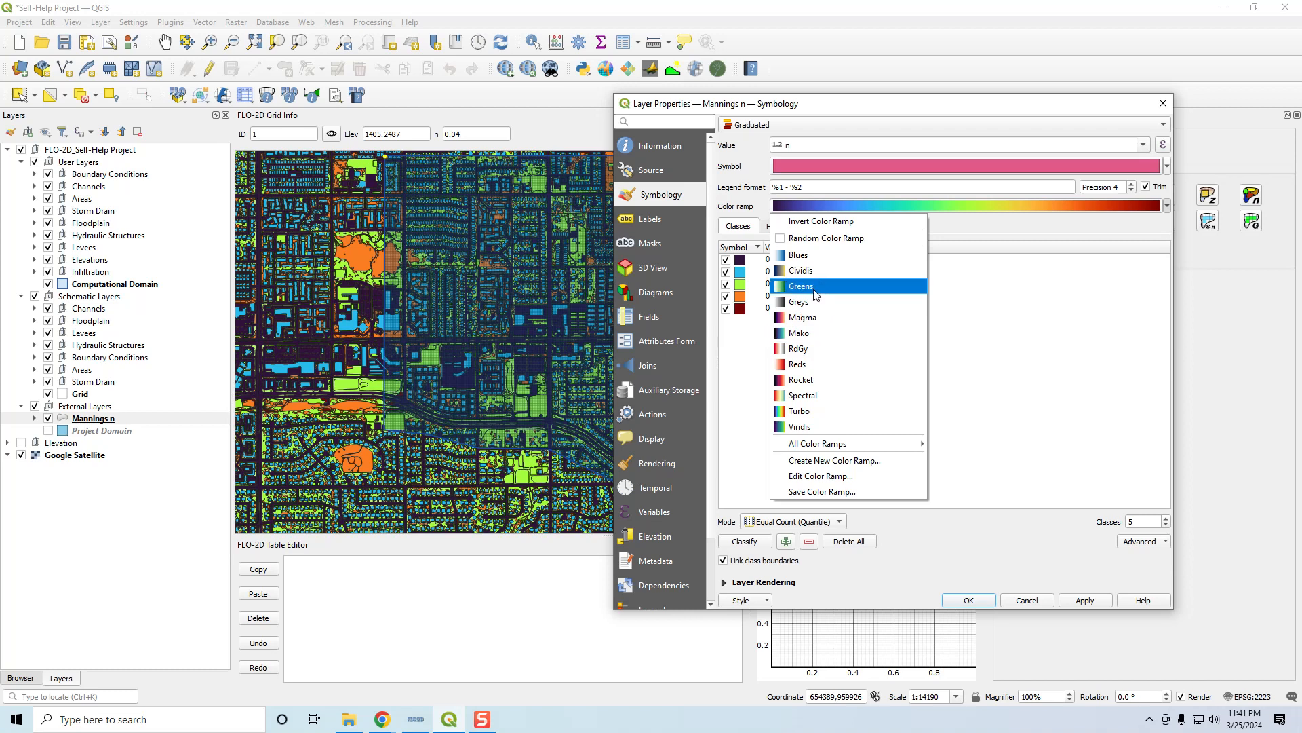
click(804, 333)
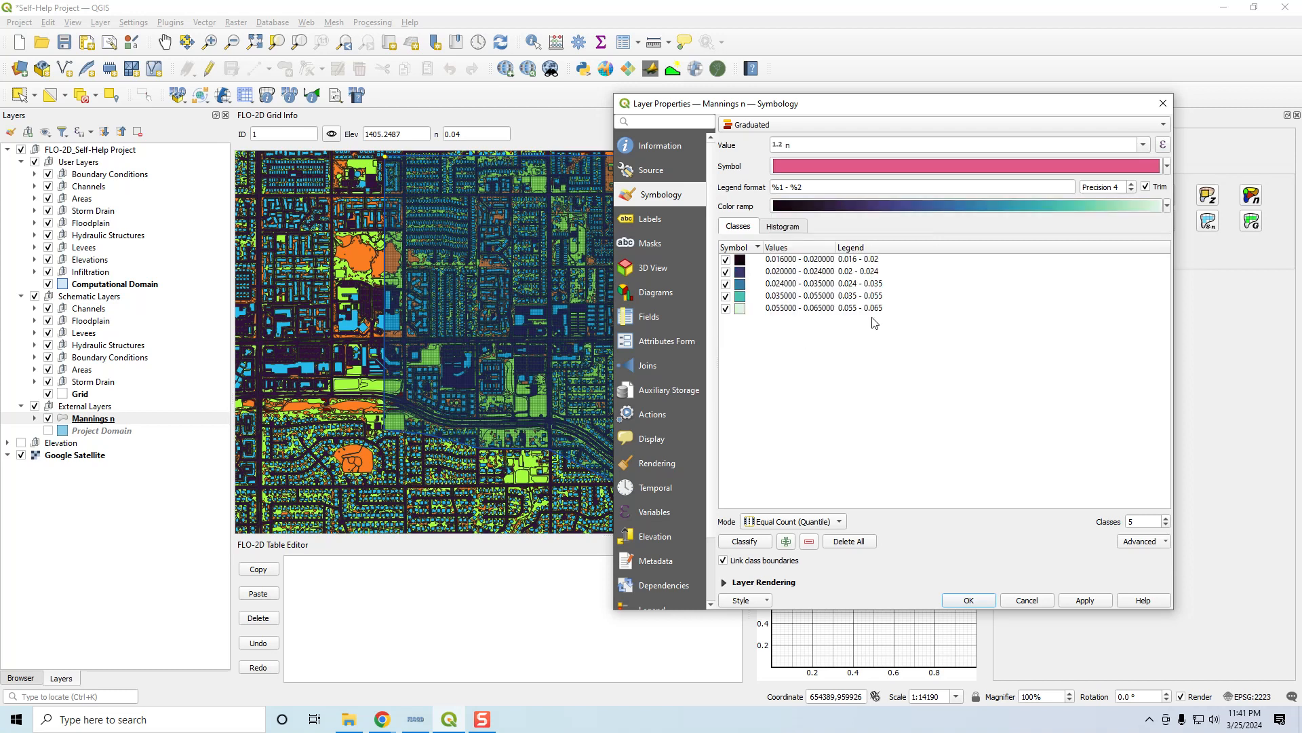
click(1167, 206)
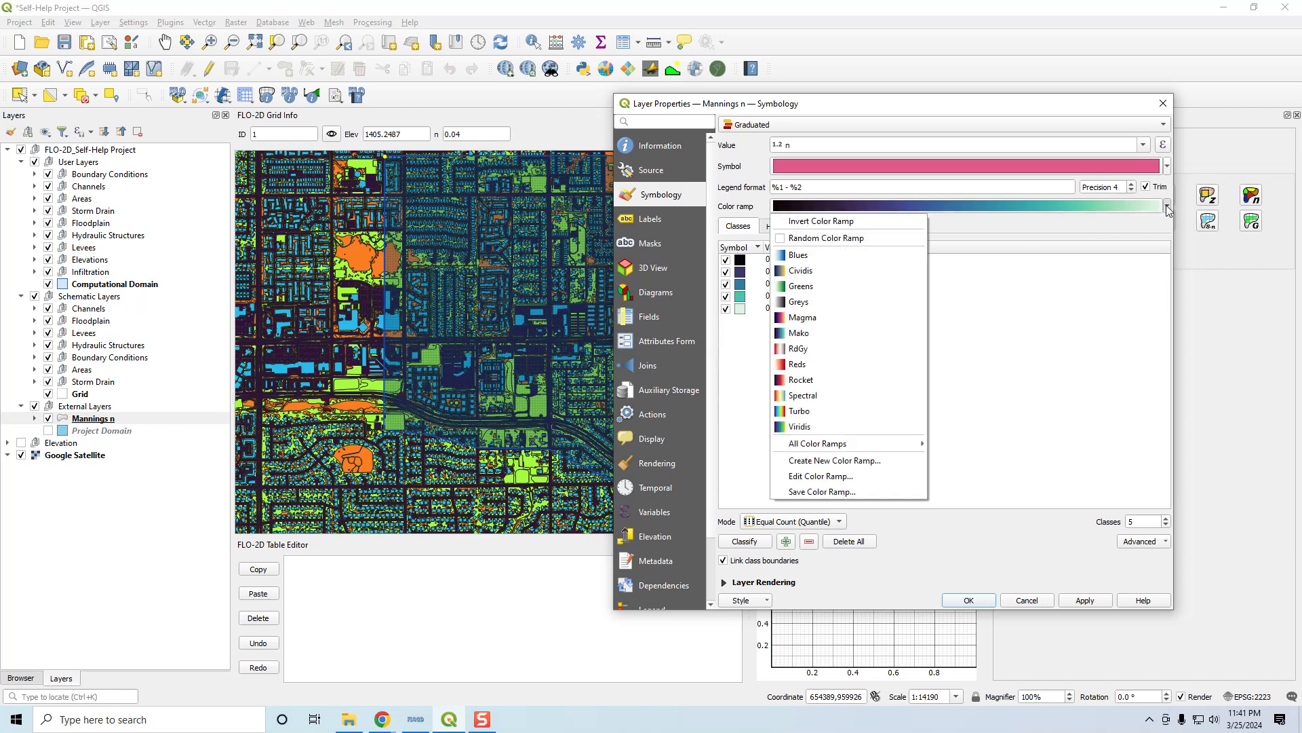
click(817, 221)
click(1082, 599)
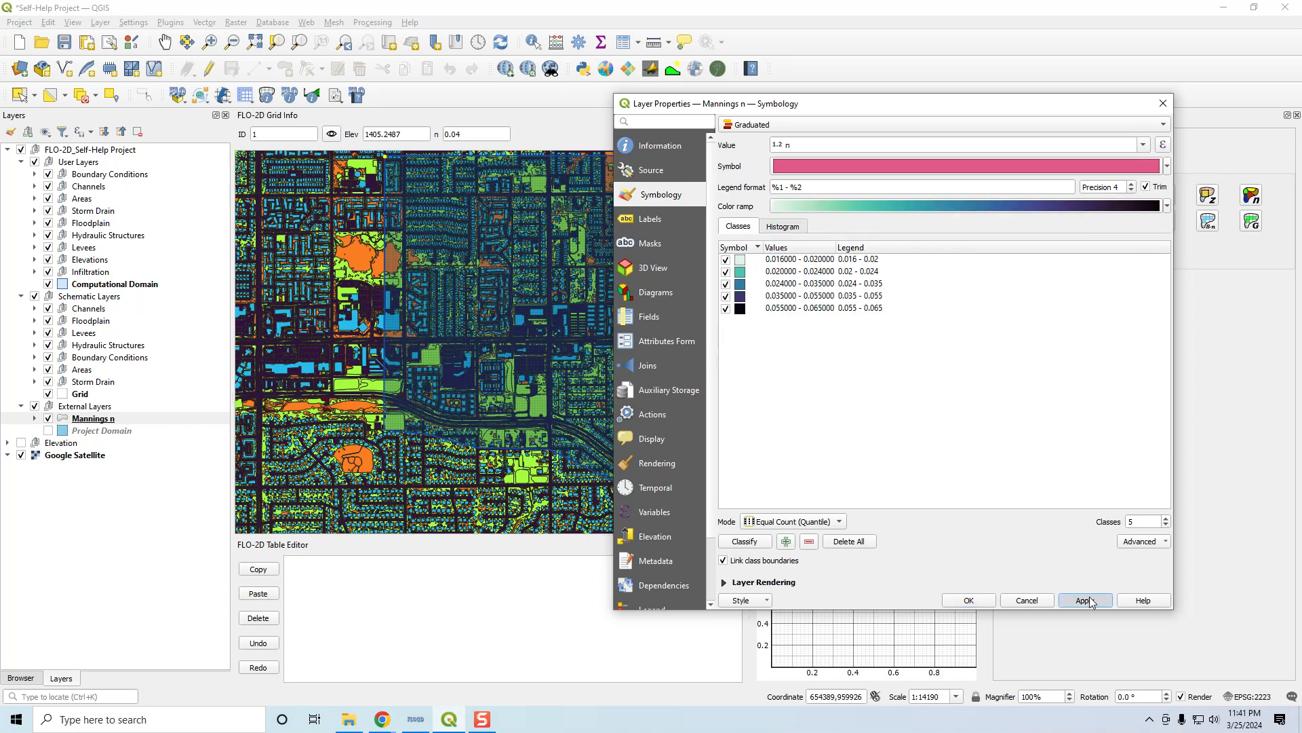
click(969, 601)
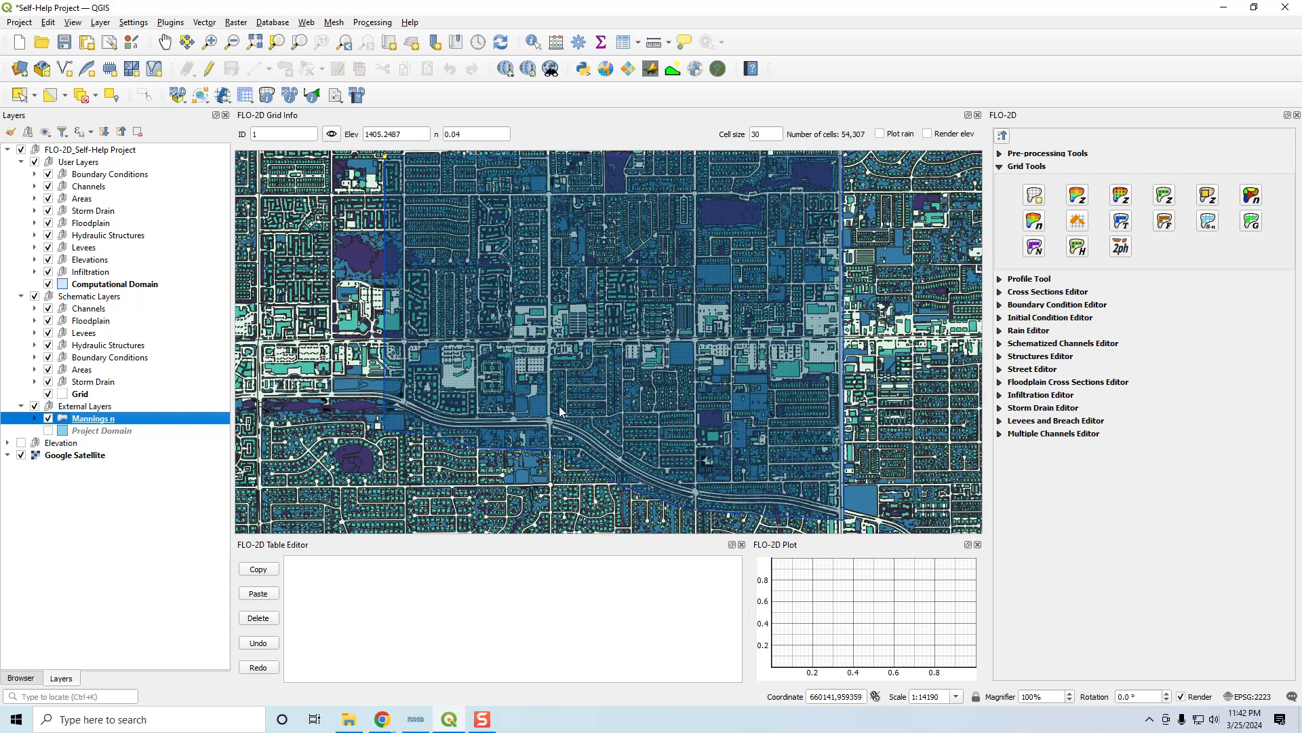
- Examine the Mannings n layer's extent on the map and its attribute table sorted by the n field
scroll(559, 407, down, 1)
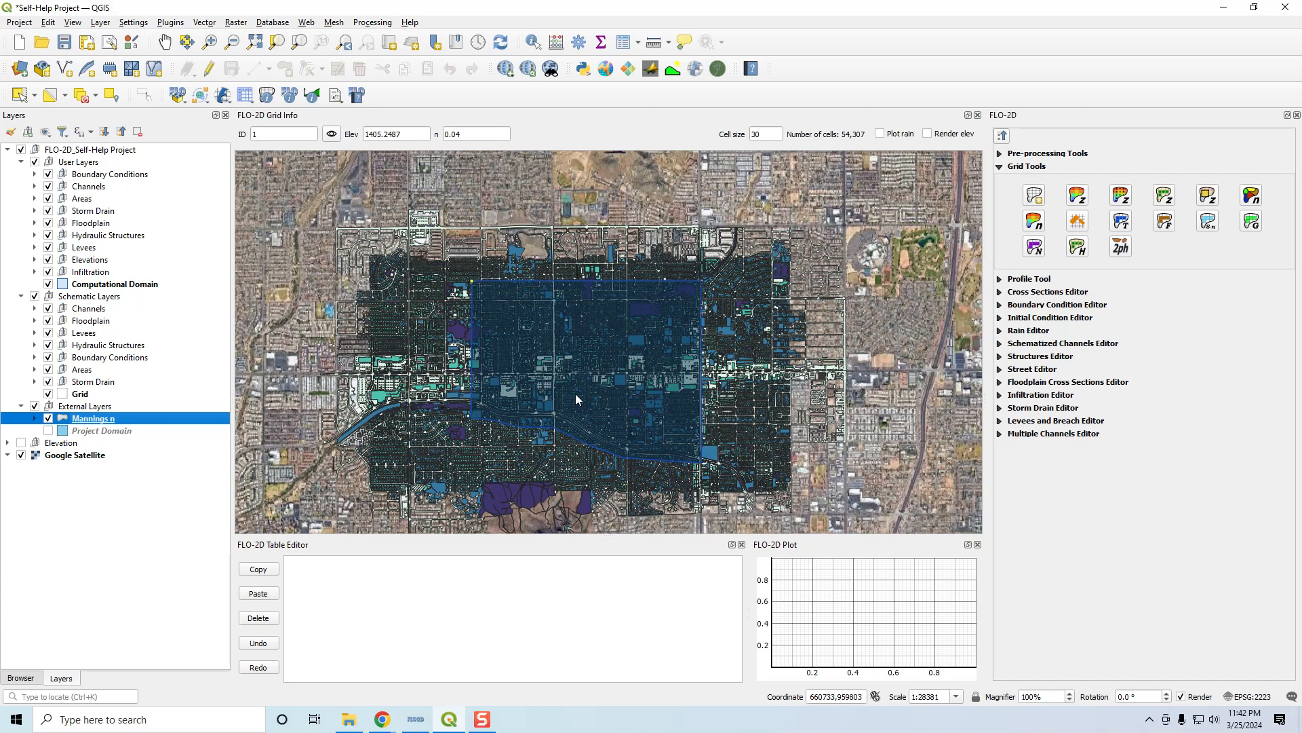
drag(584, 409, 601, 367)
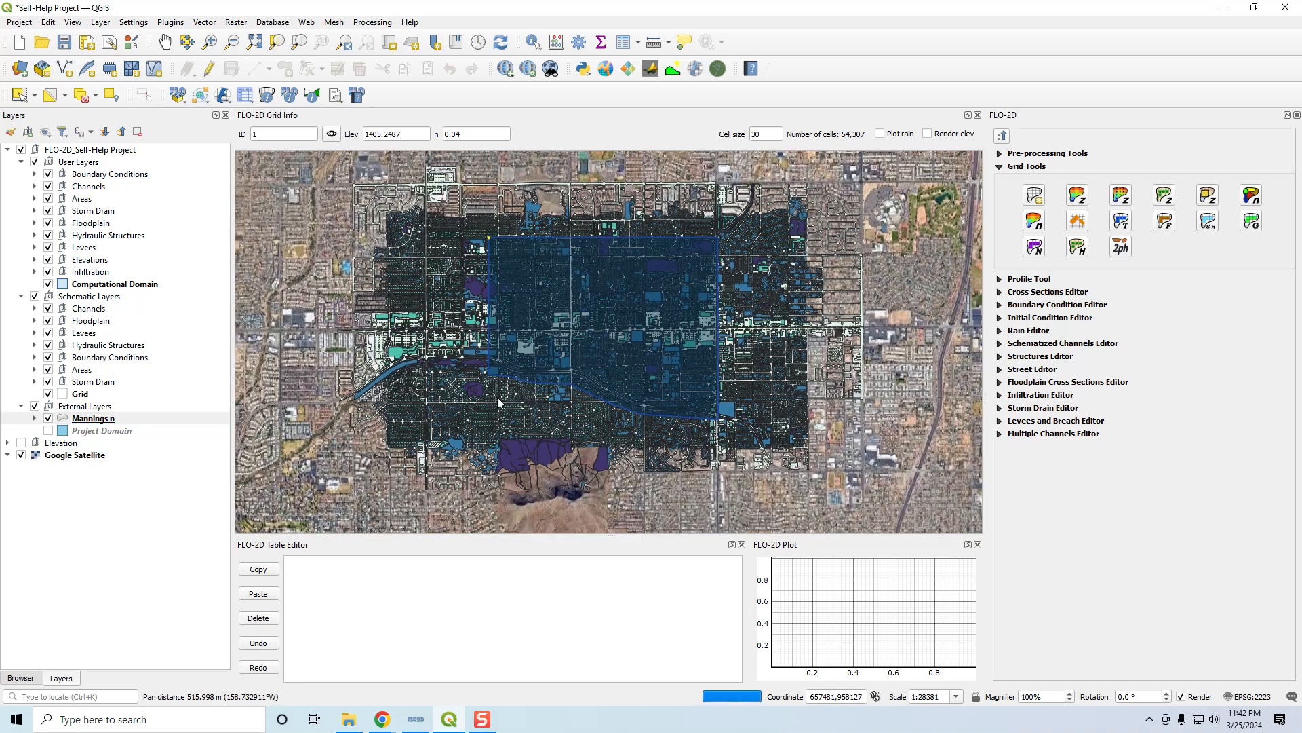
click(91, 421)
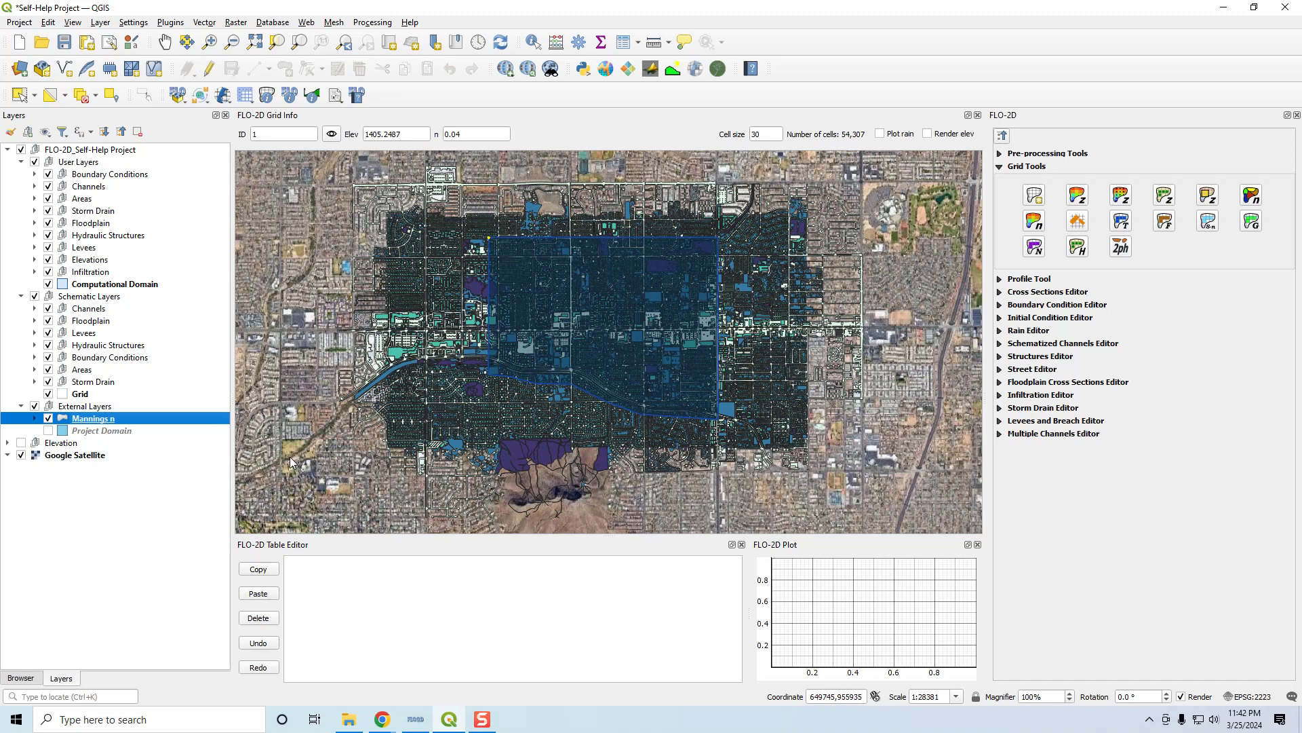
right_click(94, 420)
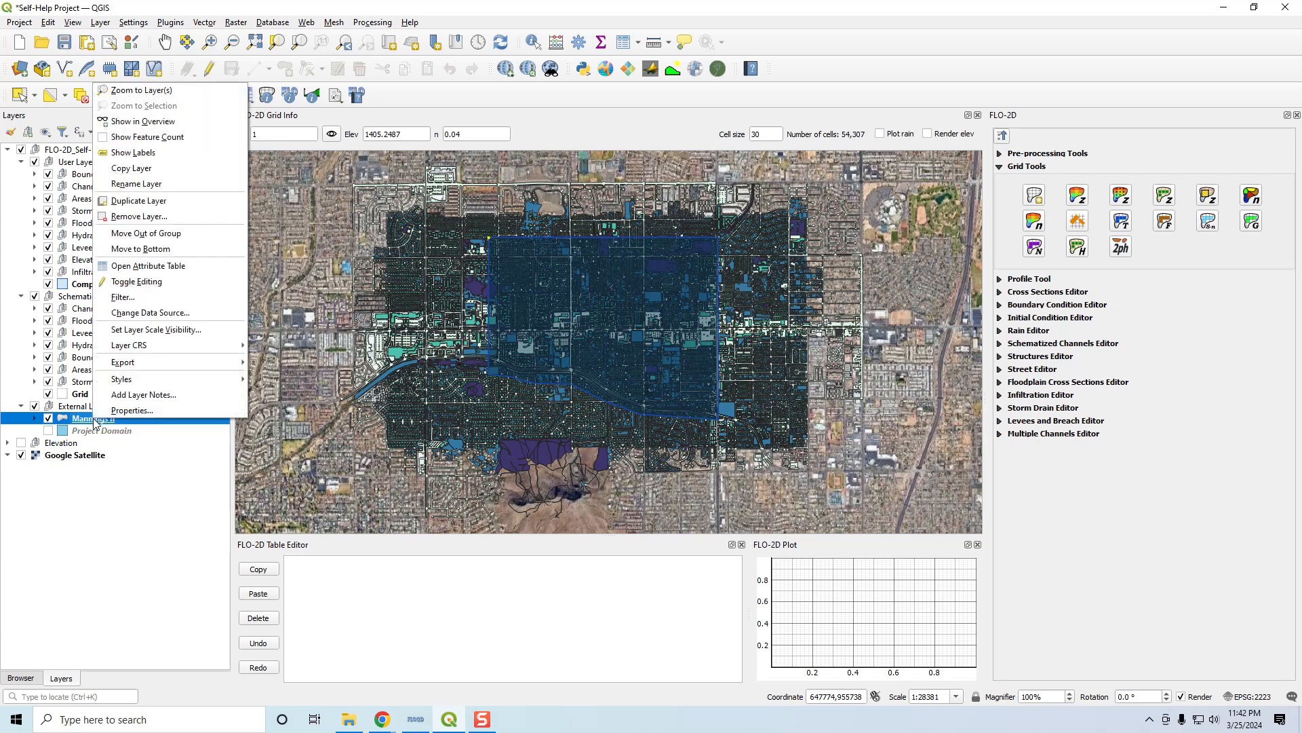
click(162, 268)
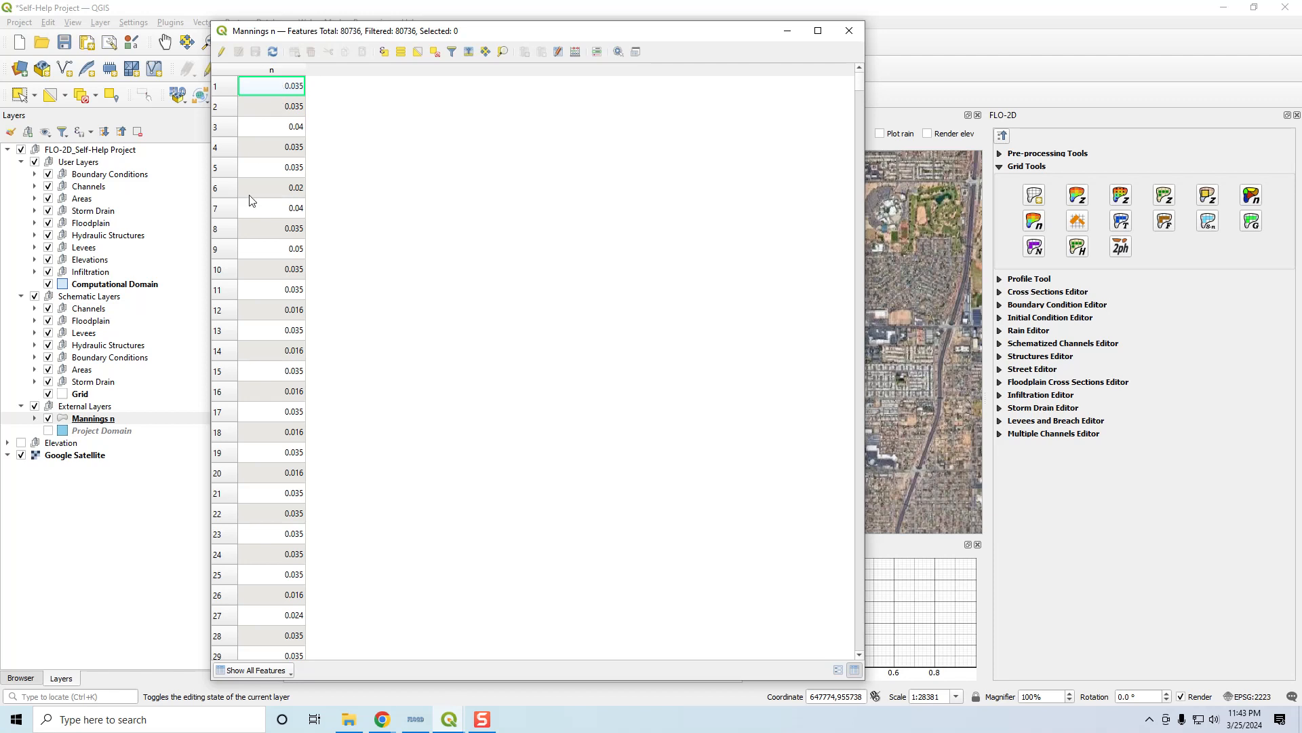
click(266, 72)
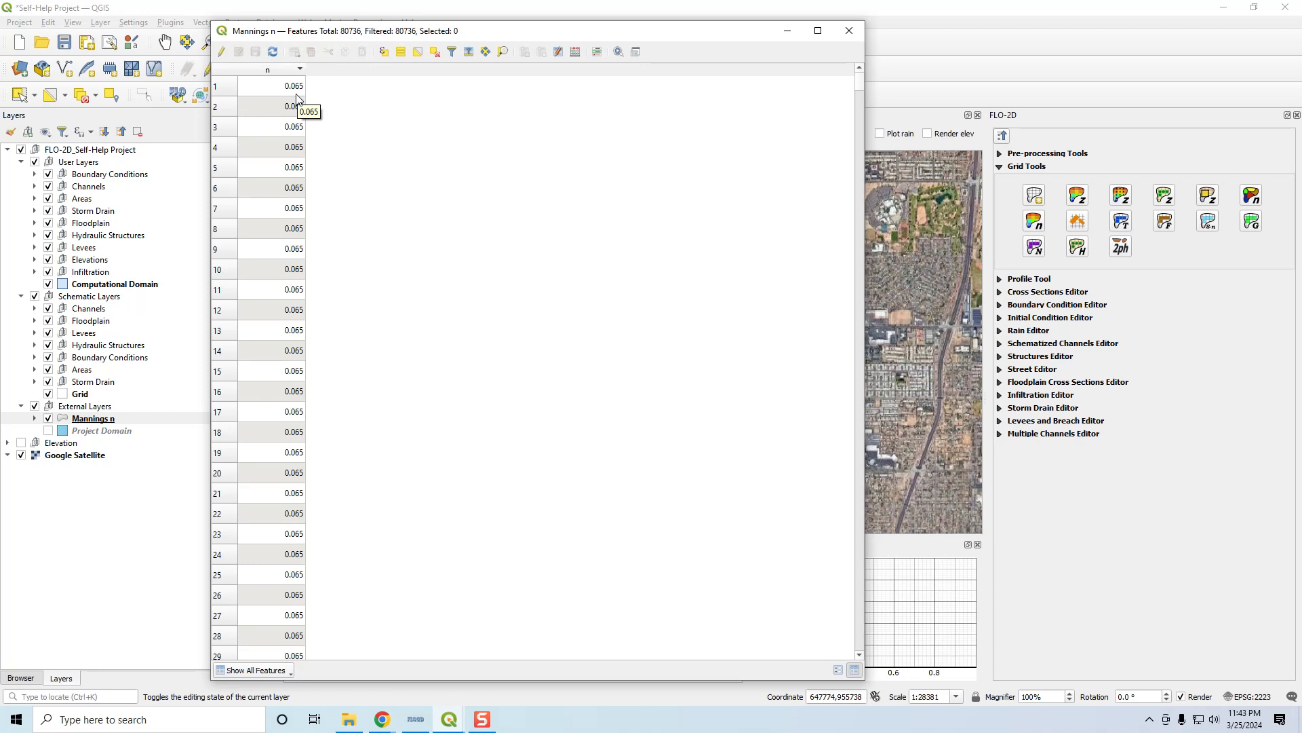
click(848, 31)
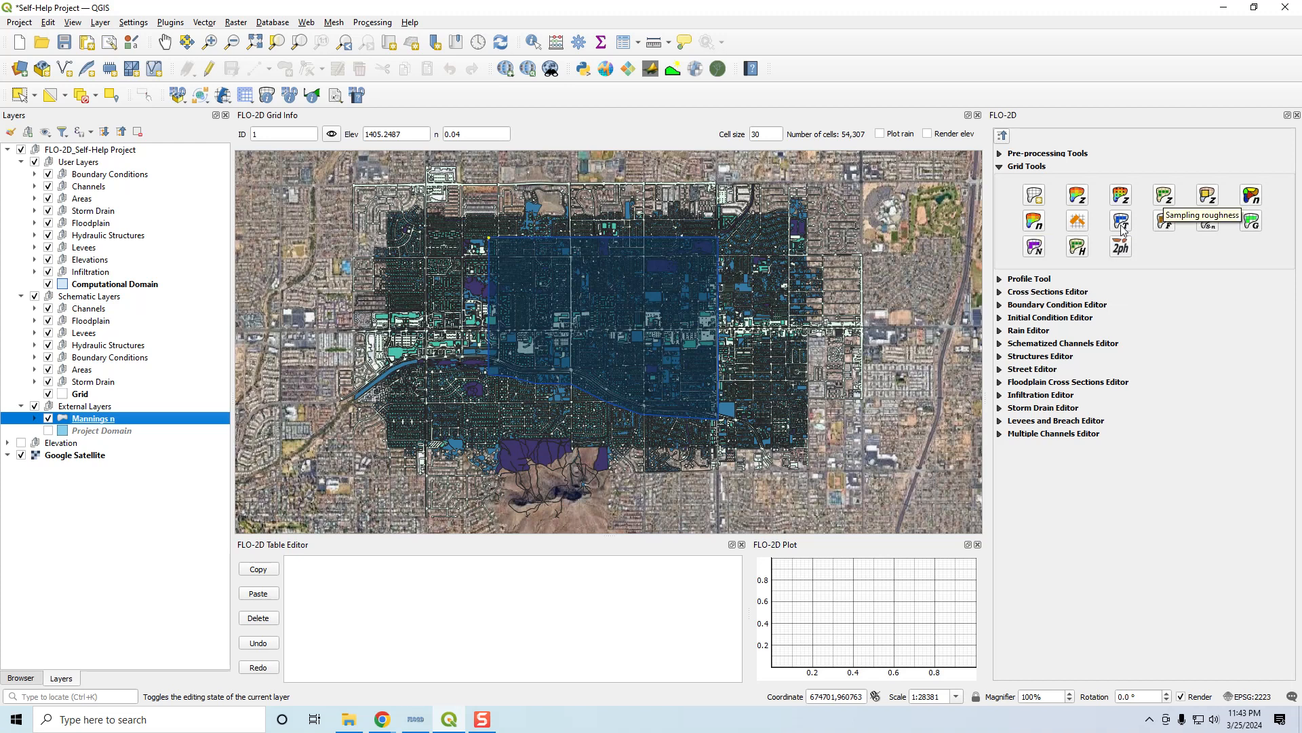
- Sample roughness for all grid elements from the Mannings n layer's n field, using the area average method
click(1254, 197)
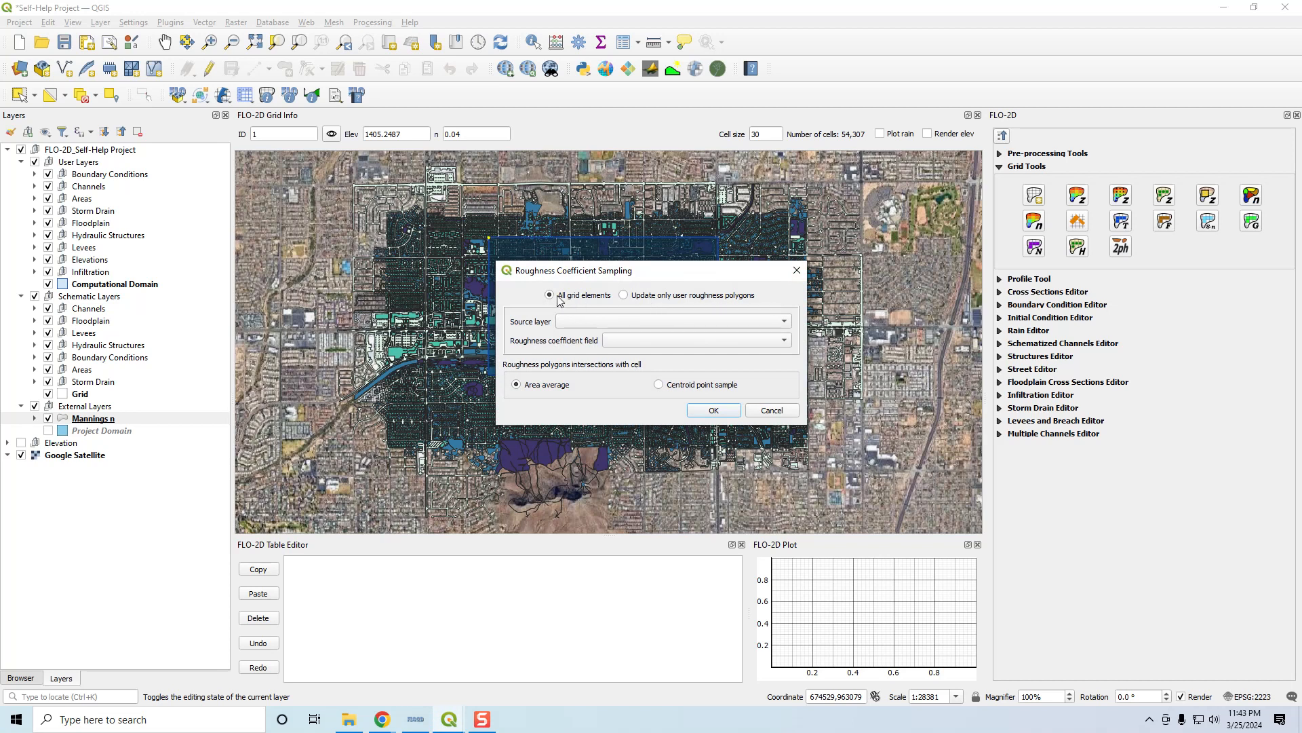
click(559, 325)
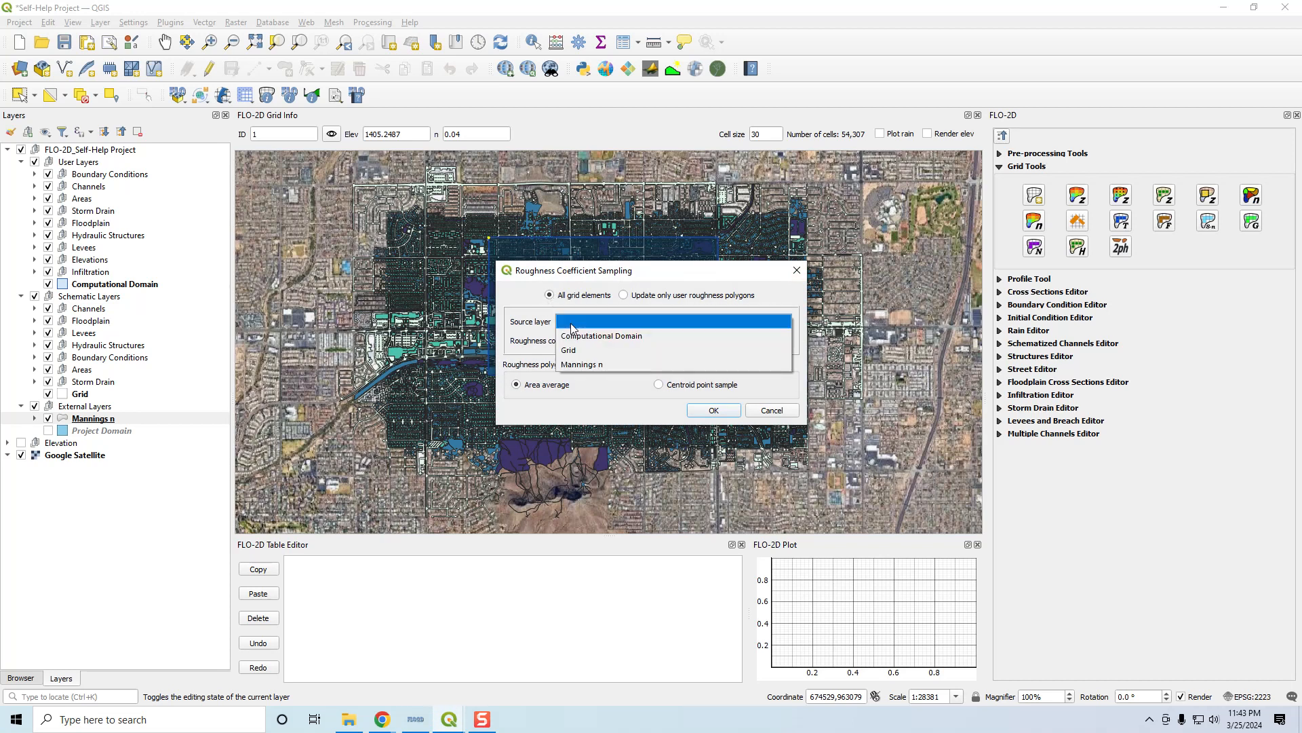
click(589, 364)
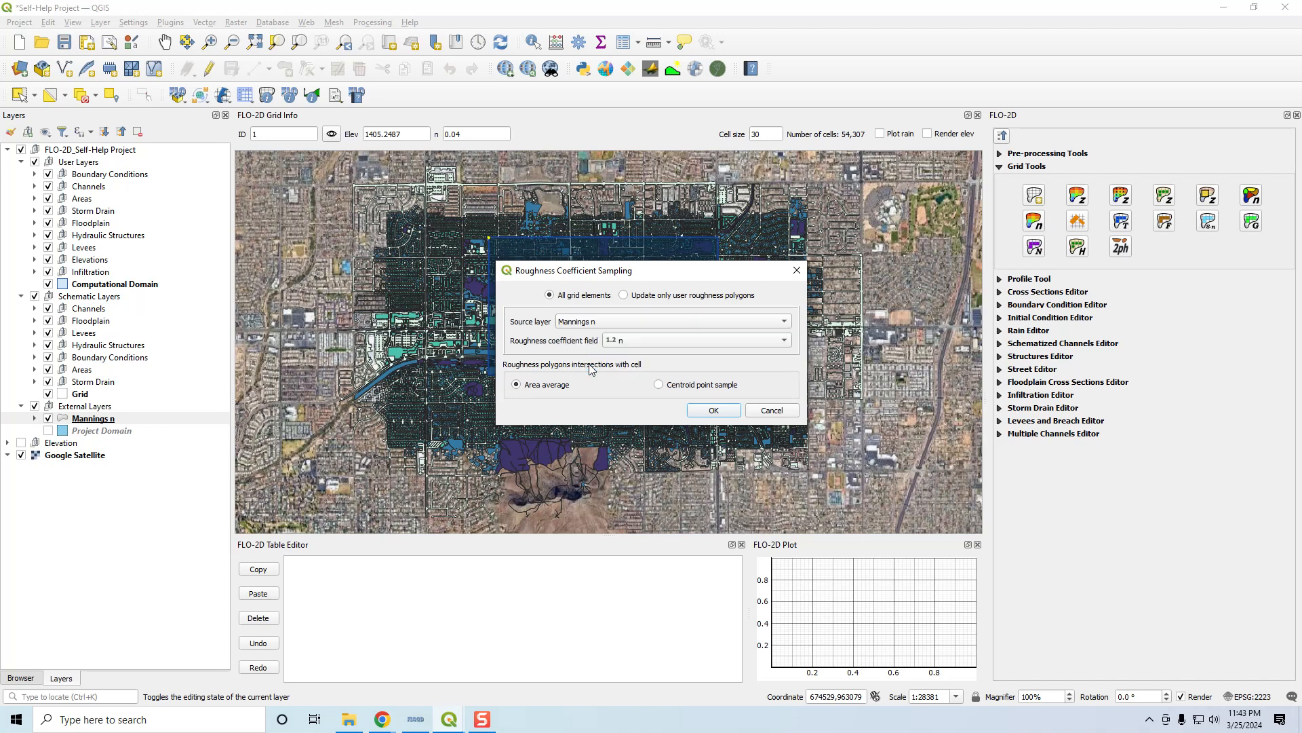
click(655, 344)
click(632, 342)
click(629, 343)
click(643, 340)
click(705, 410)
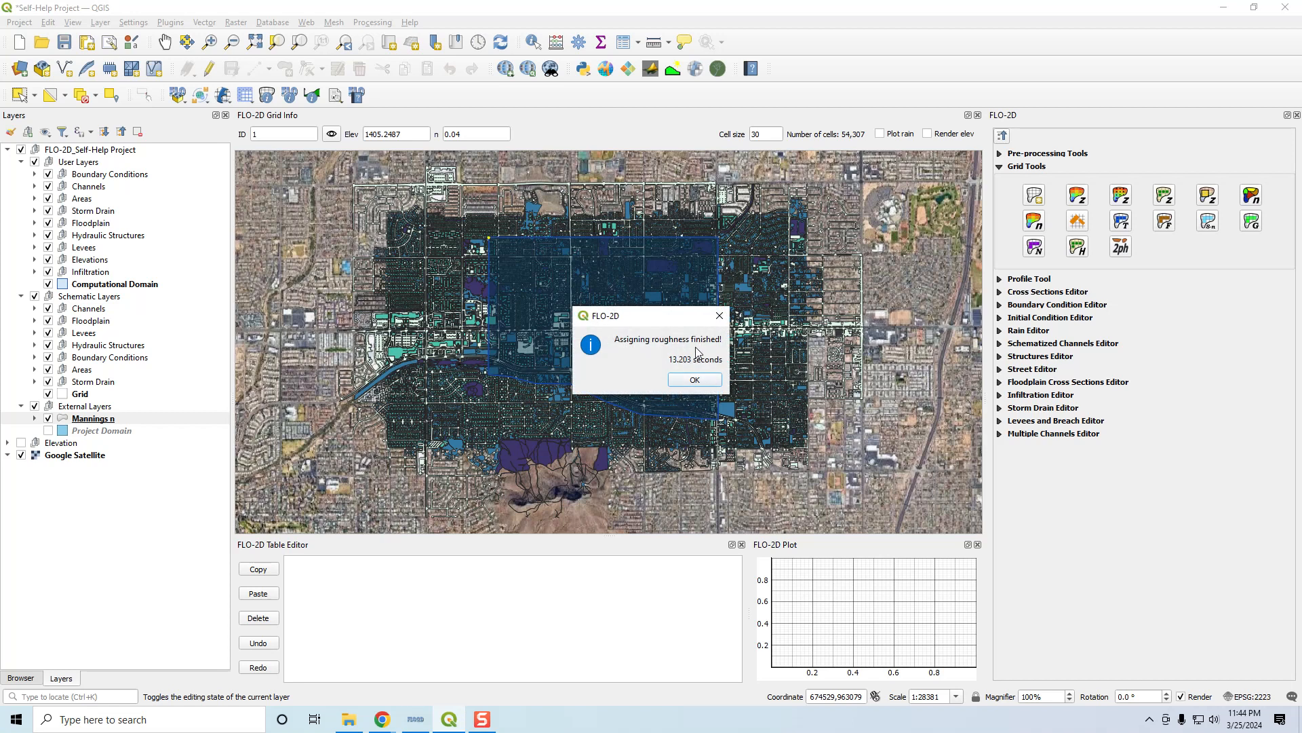
click(703, 381)
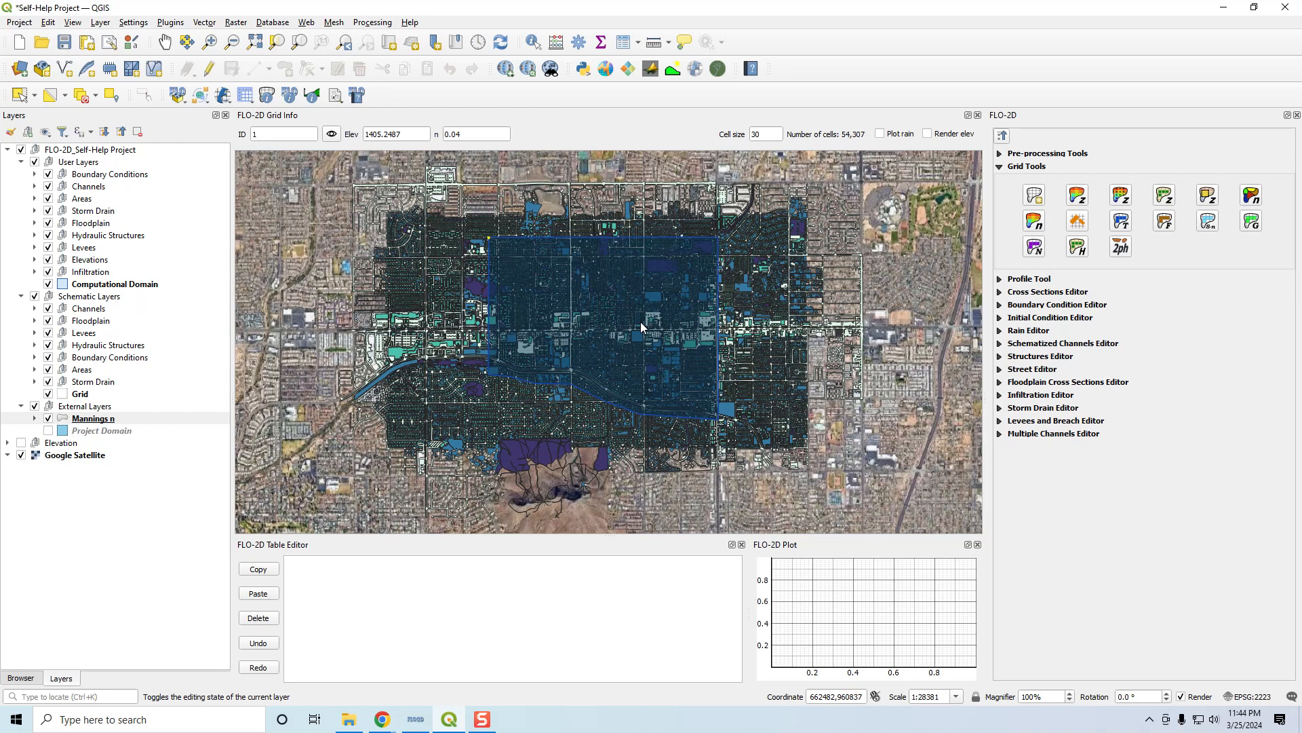
- Hide the Mannings n layer and save the project, storing the external layer data in the GeoPackage
click(48, 420)
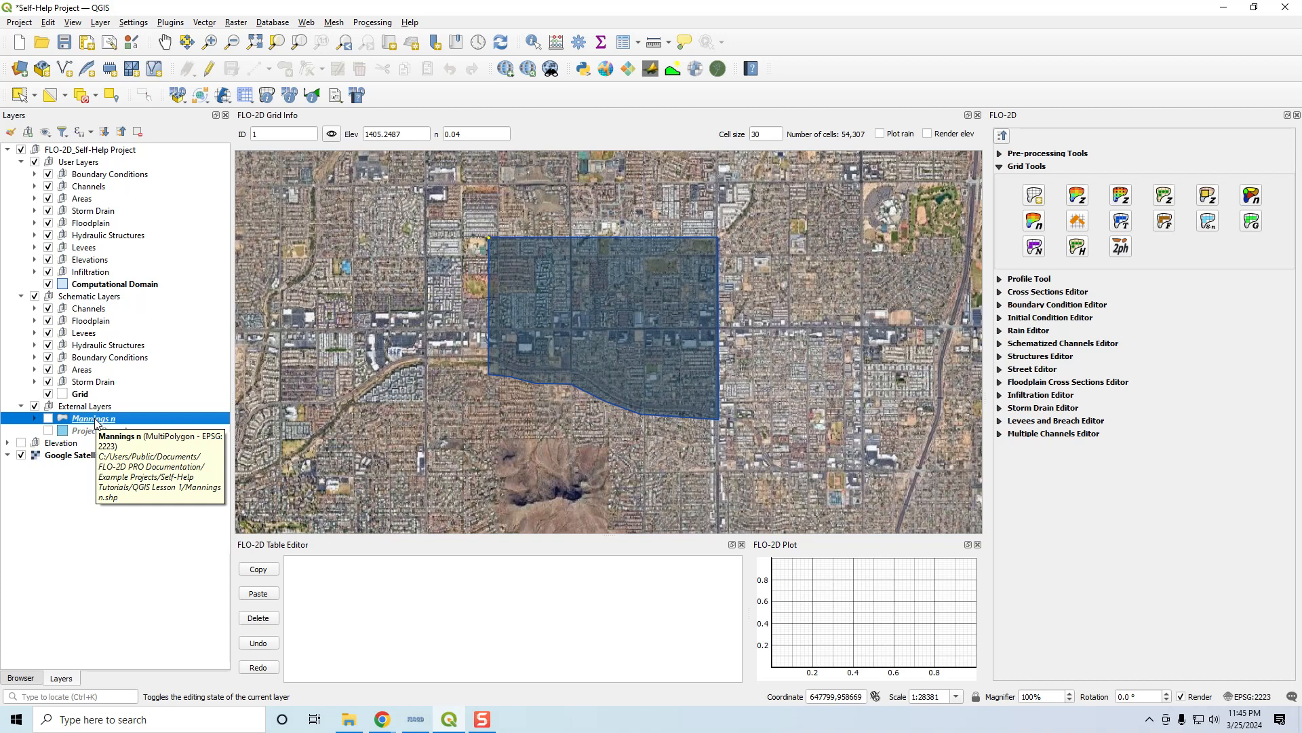
click(64, 42)
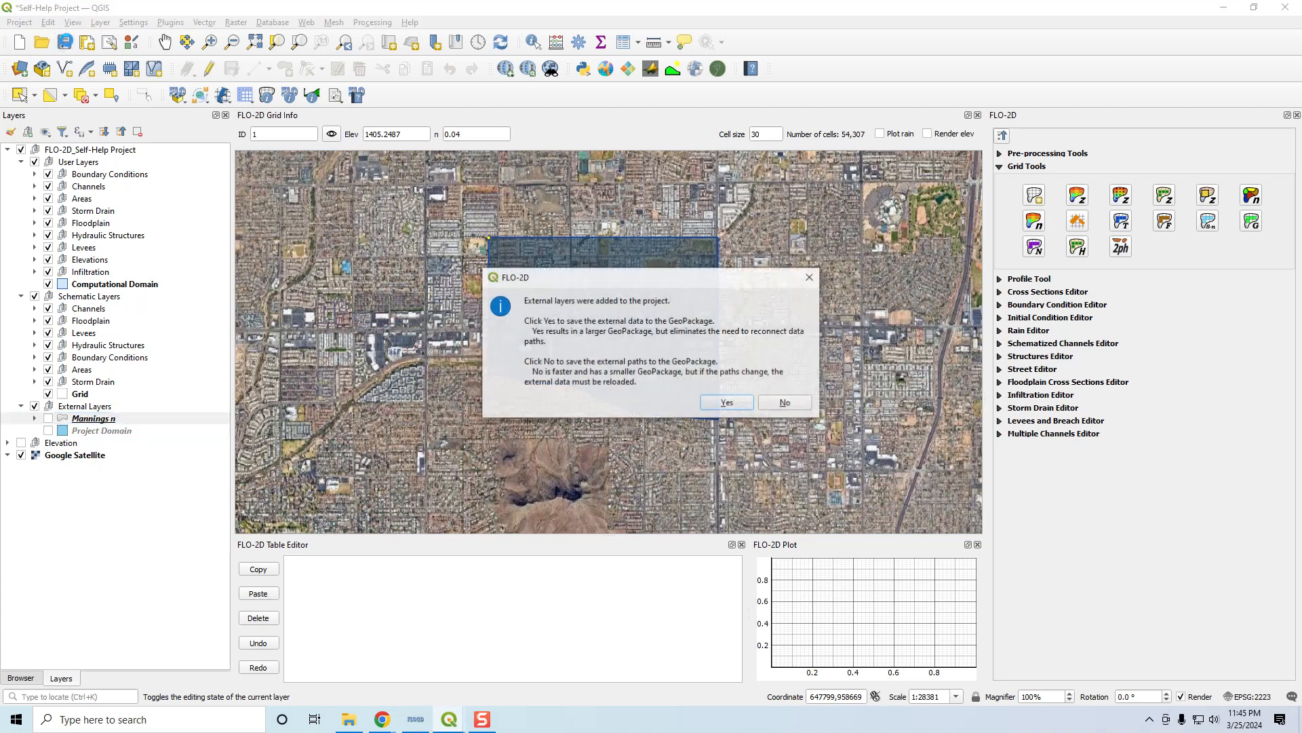
click(729, 403)
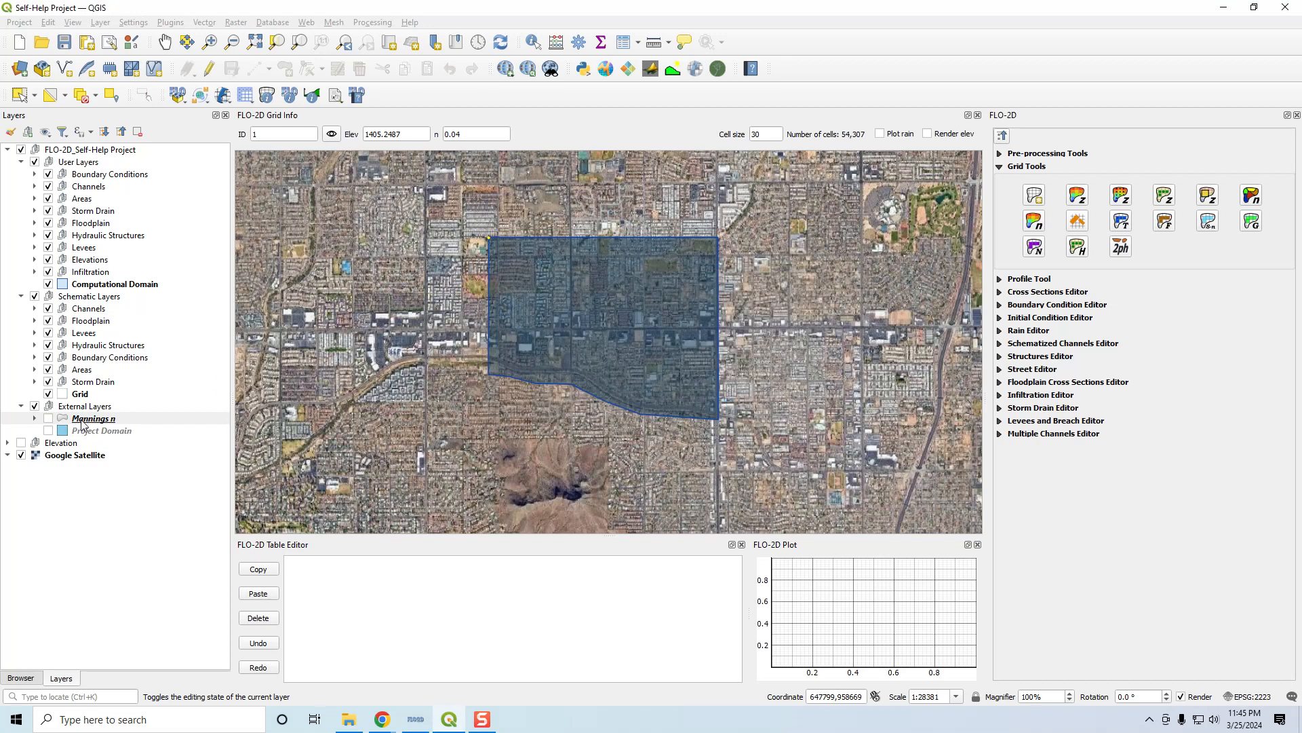
- Turn off the visibility of the GeoPackage copy of the Mannings n layer and save the project again
key(space)
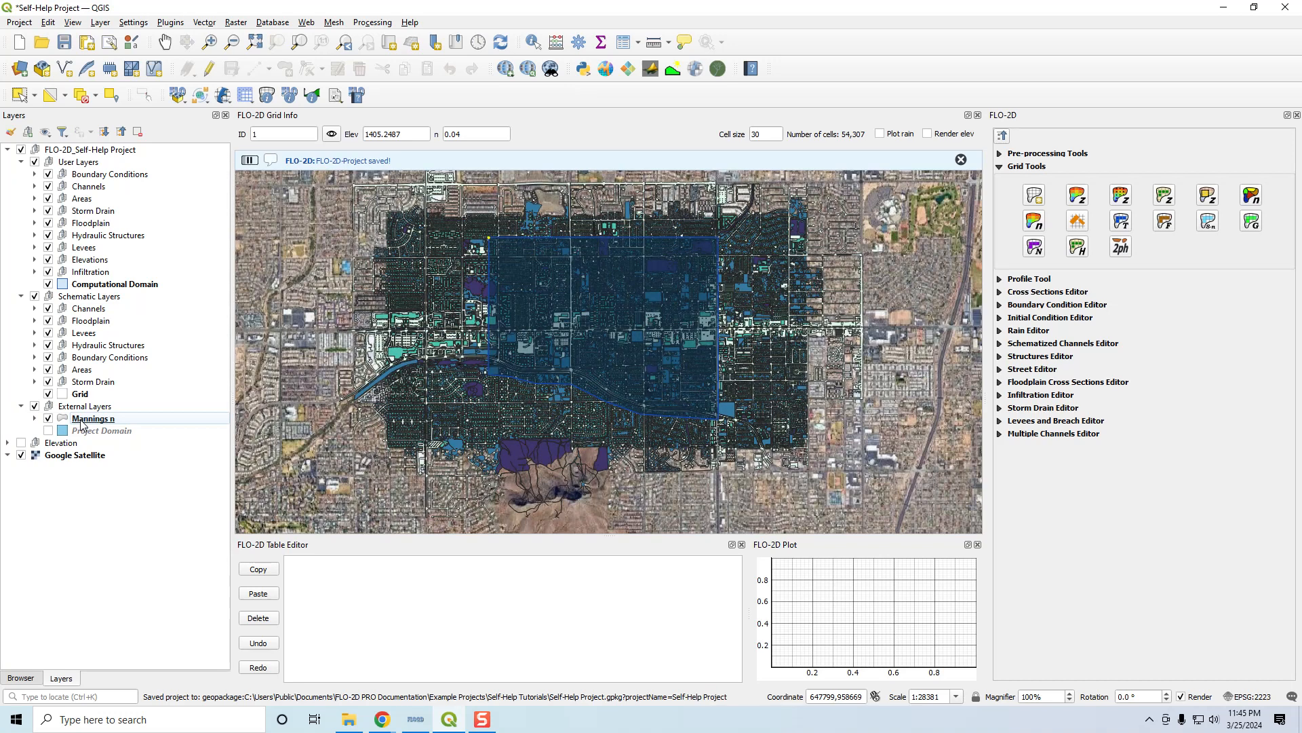
click(48, 418)
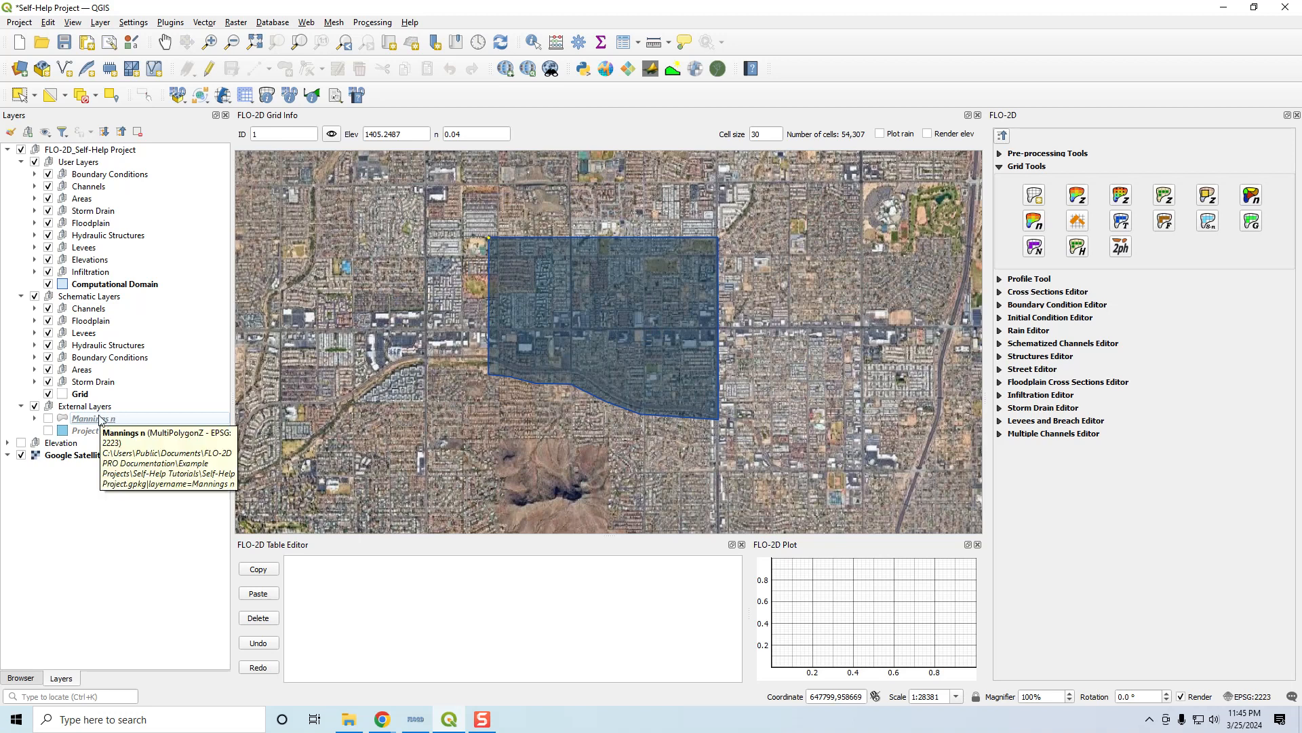
click(66, 45)
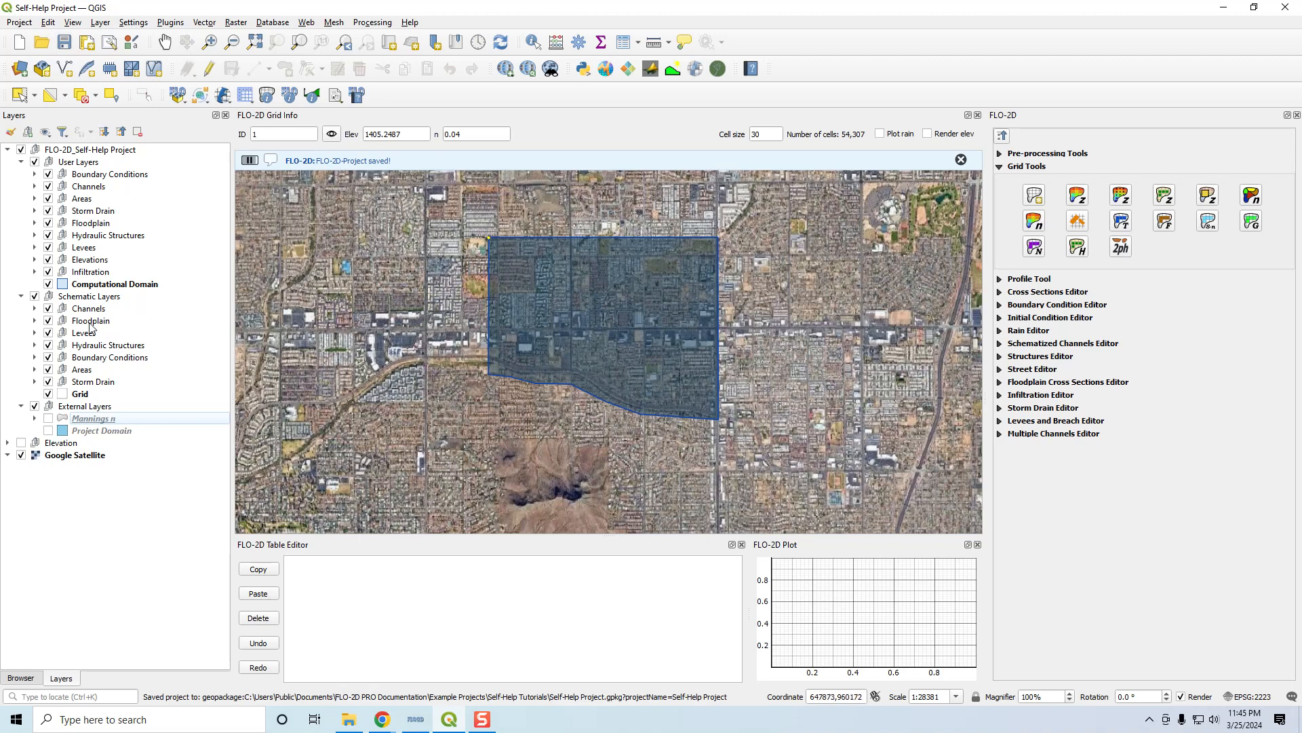
- Review the n_value column in the Grid layer's attribute table, closing the table when done
right_click(78, 398)
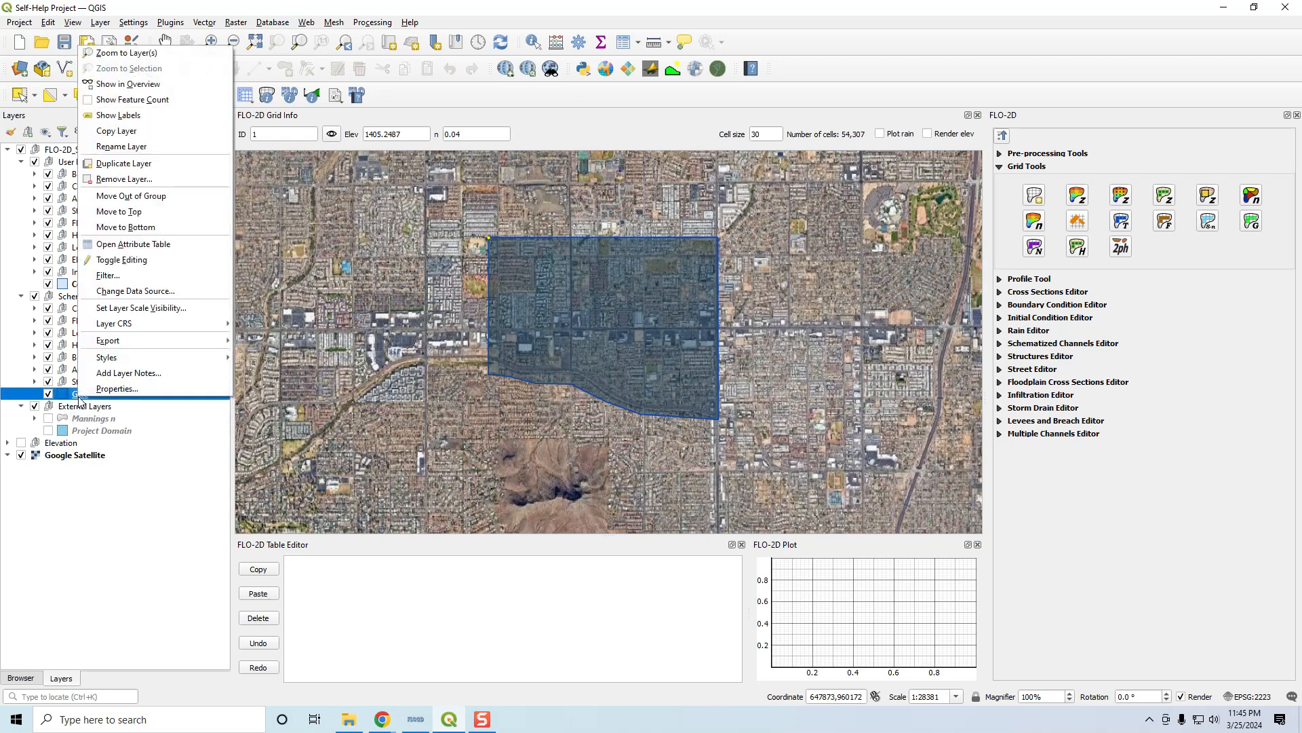
click(135, 247)
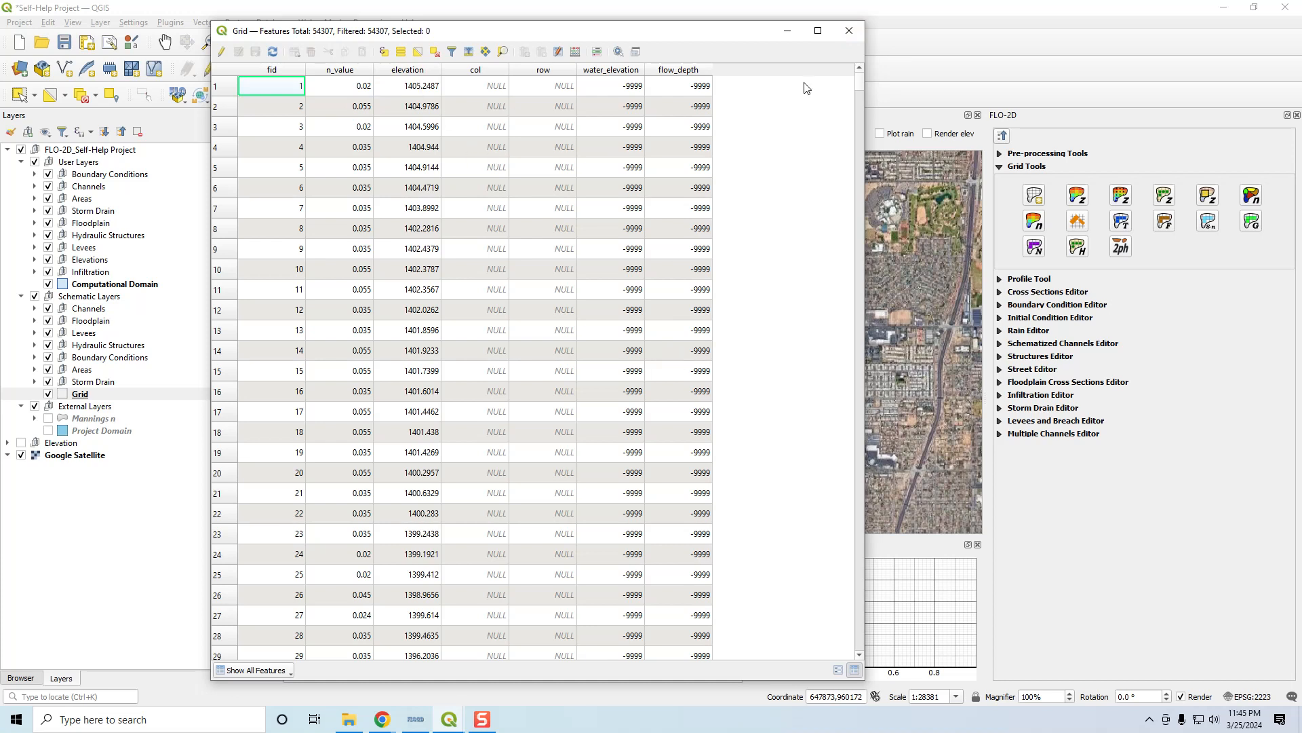
click(849, 31)
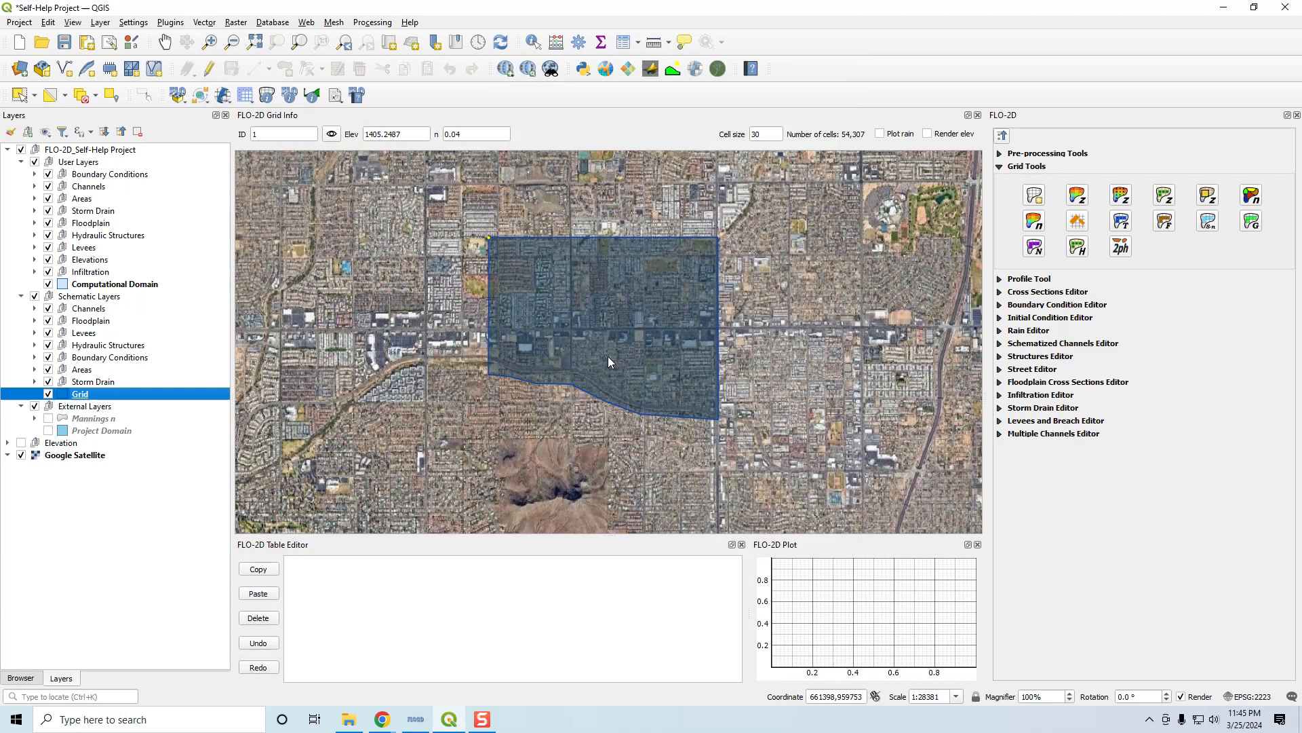